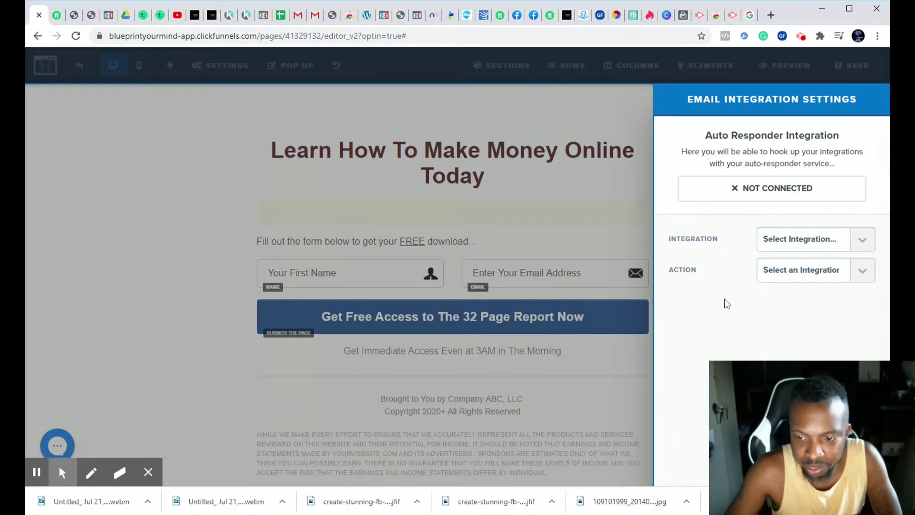
- Check the integration and action choices in the email integration settings, and close the settings
left_click(864, 266)
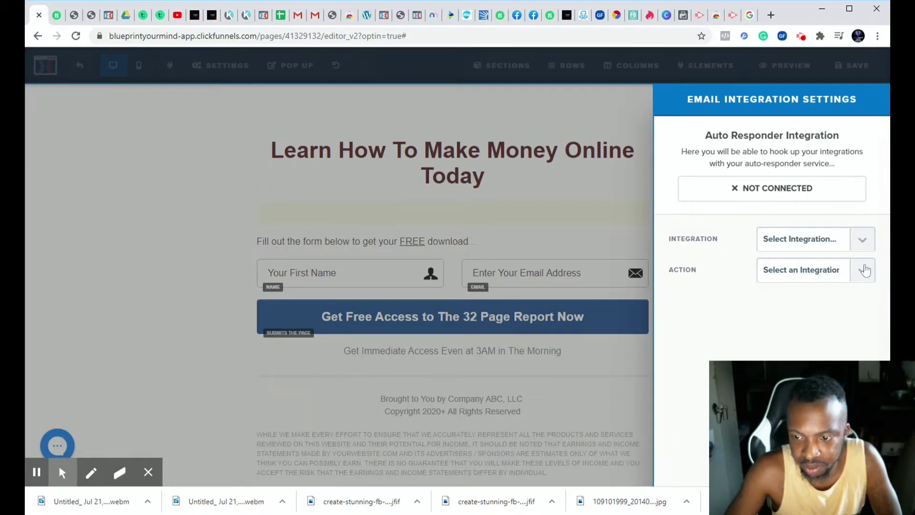
left_click(865, 269)
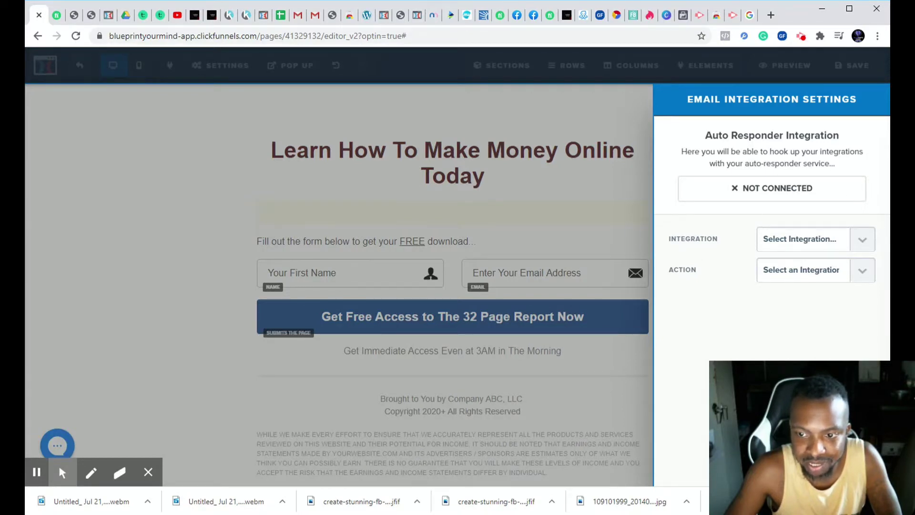
left_click_drag(730, 193, 858, 199)
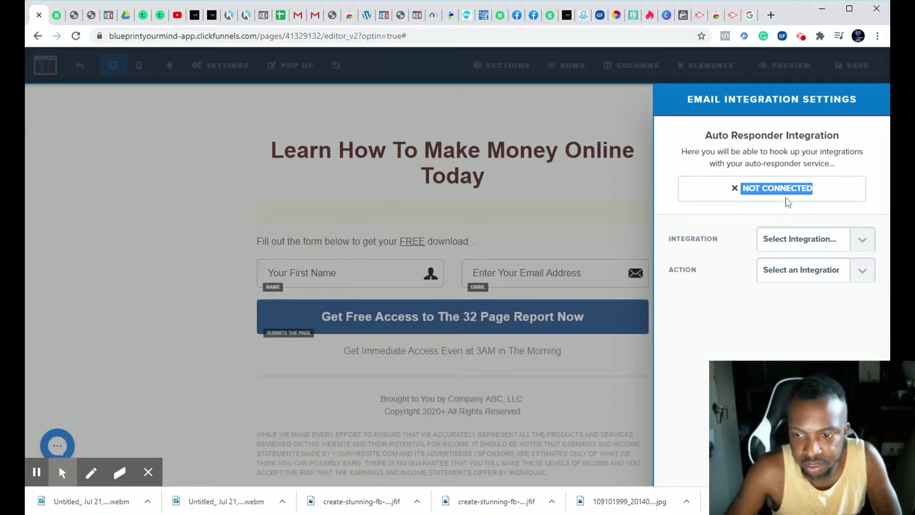
left_click(865, 242)
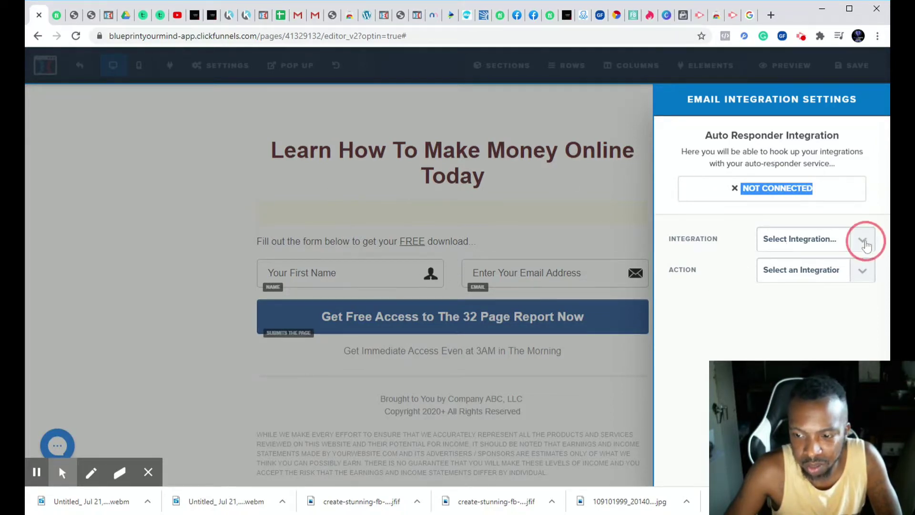
left_click(865, 242)
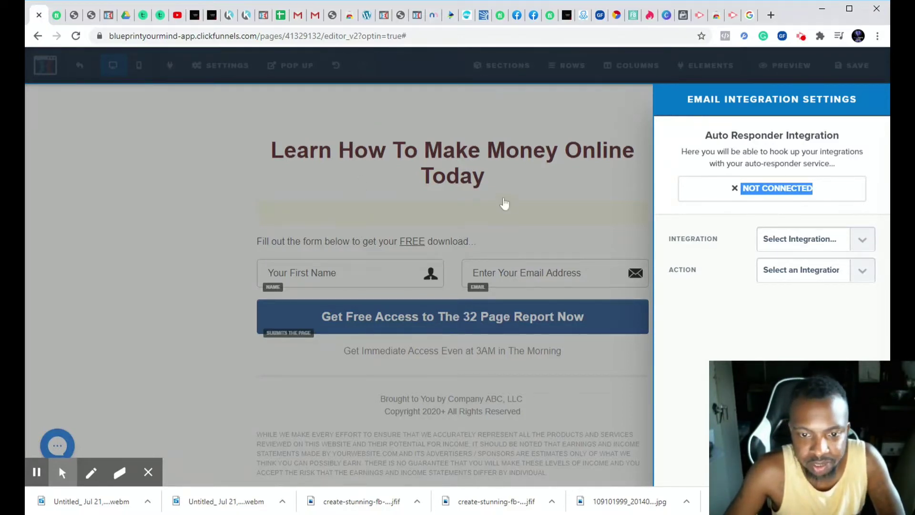
left_click(555, 176)
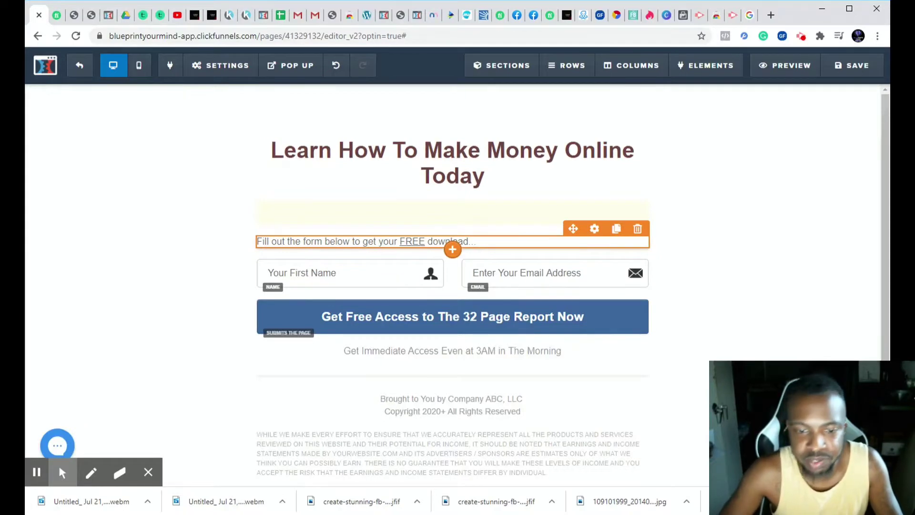
- Change the ending of the instruction line above the form so it reads "Fill out the form below to get your FREE DOWNLOAD"
left_click(486, 245)
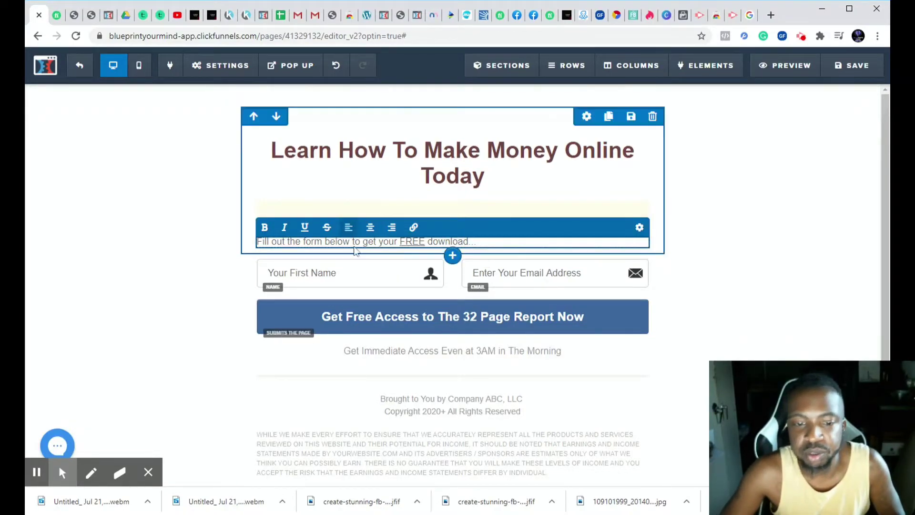
left_click(205, 239)
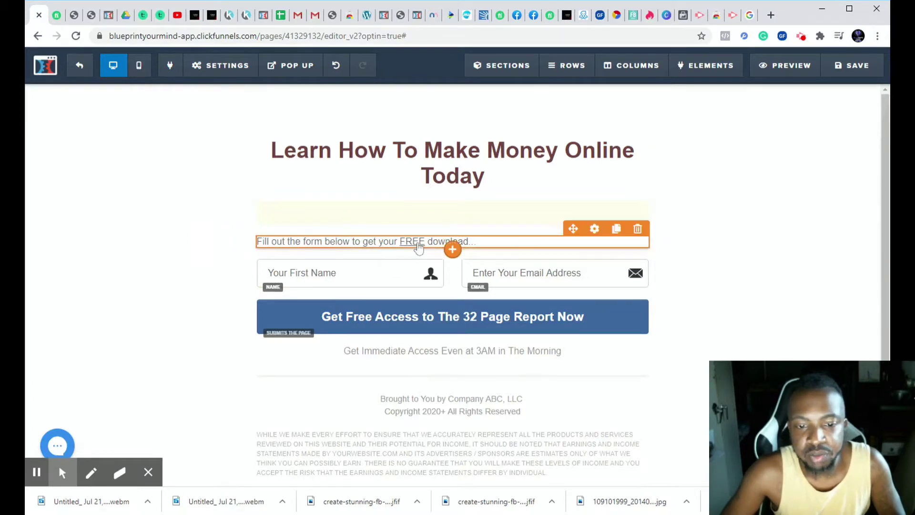
left_click(488, 247)
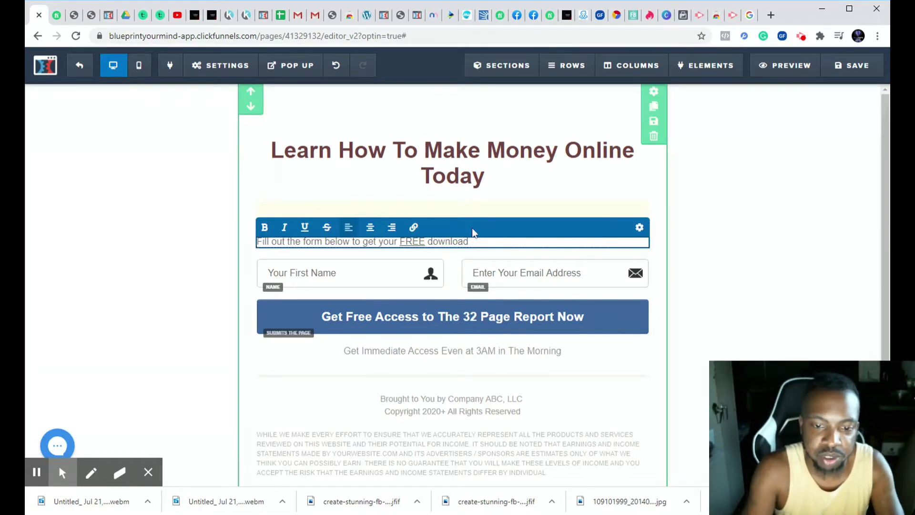
key("BackSpace")
key("BackSpace")
key("BackSpace")
key("BackSpace")
key("BackSpace")
key("BackSpace")
key("BackSpace")
key("BackSpace")
key("BackSpace")
key("BackSpace")
key("BackSpace")
key("BackSpace")
type("REE")
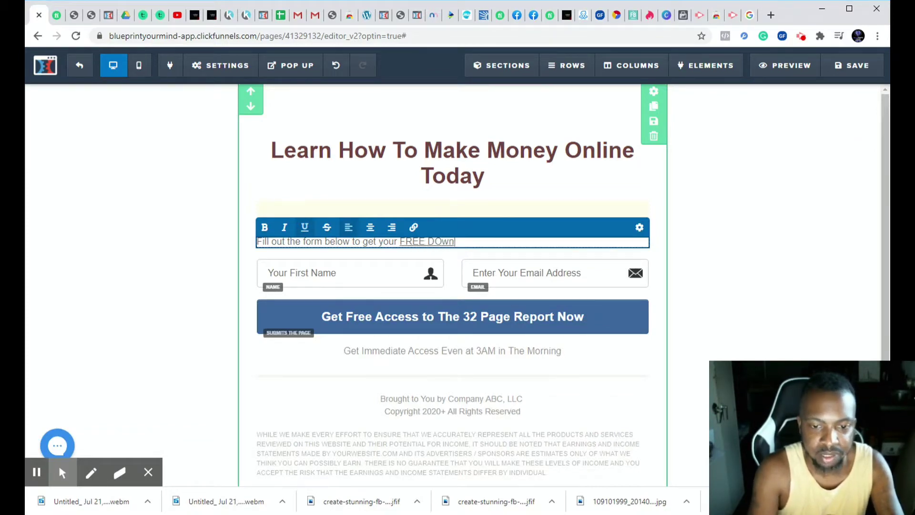
key("BackSpace")
key("BackSpace")
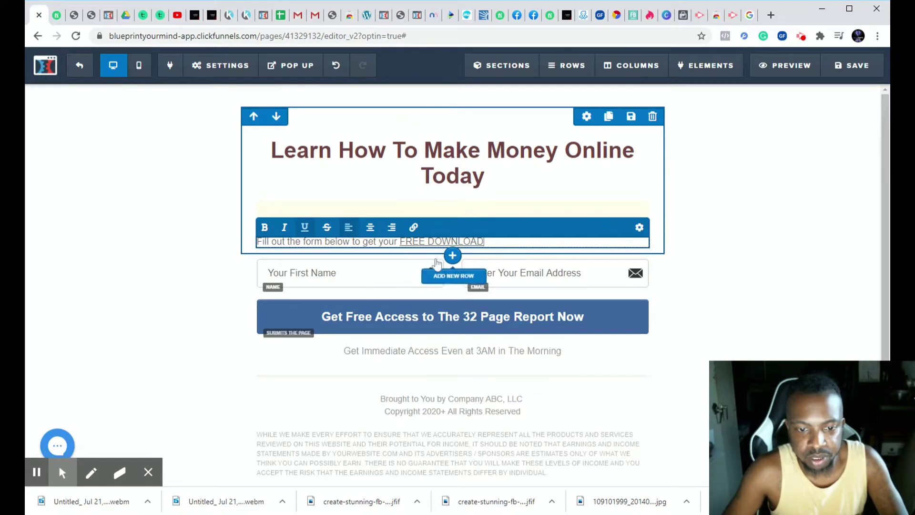
left_click(215, 246)
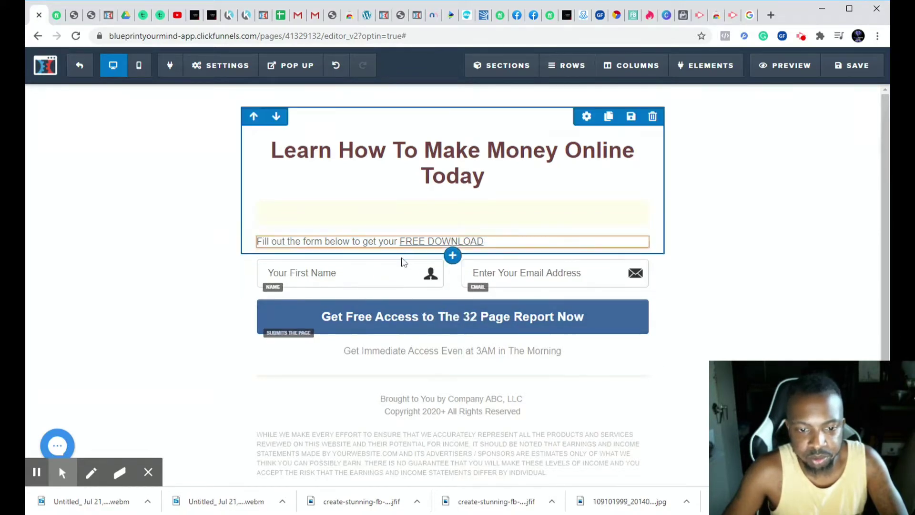
- Review the input settings of the first-name field and close them
left_click(321, 269)
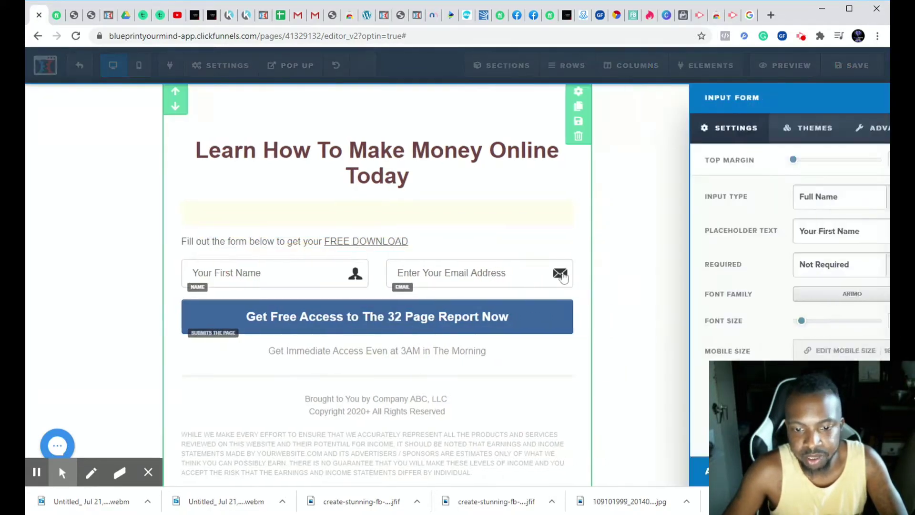
left_click(432, 309)
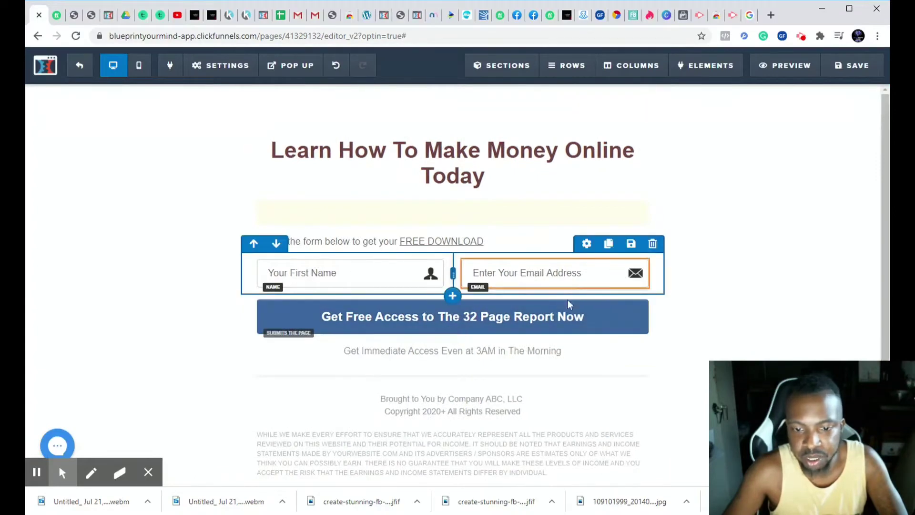
left_click(372, 277)
left_click(165, 321)
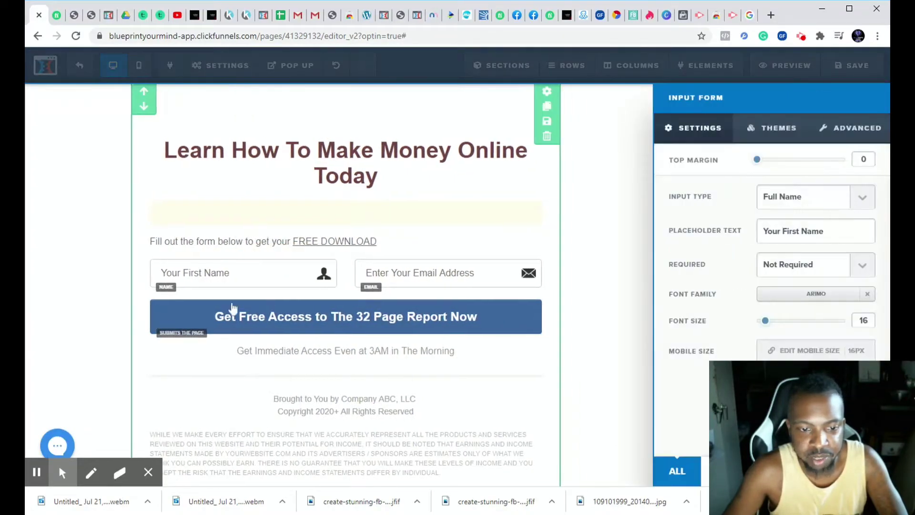
left_click(303, 283)
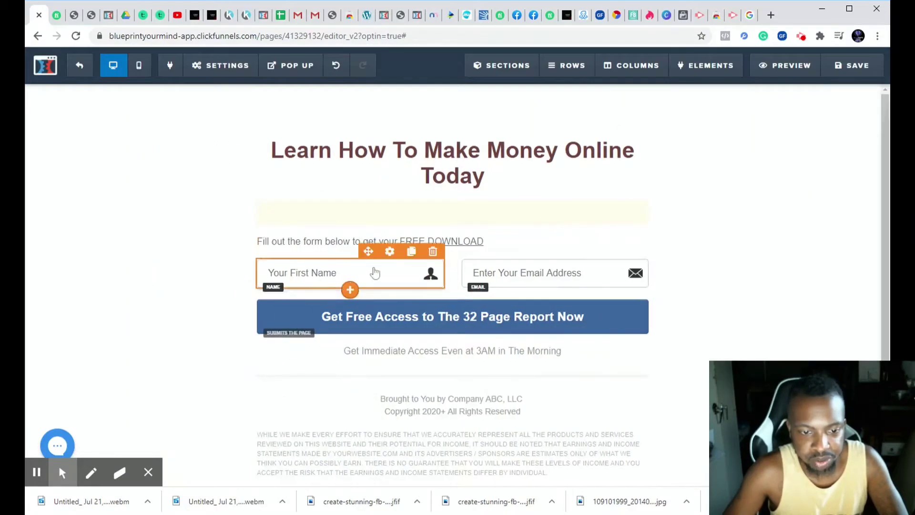
- Delete the first-name field from the form and undo the deletion
left_click(433, 251)
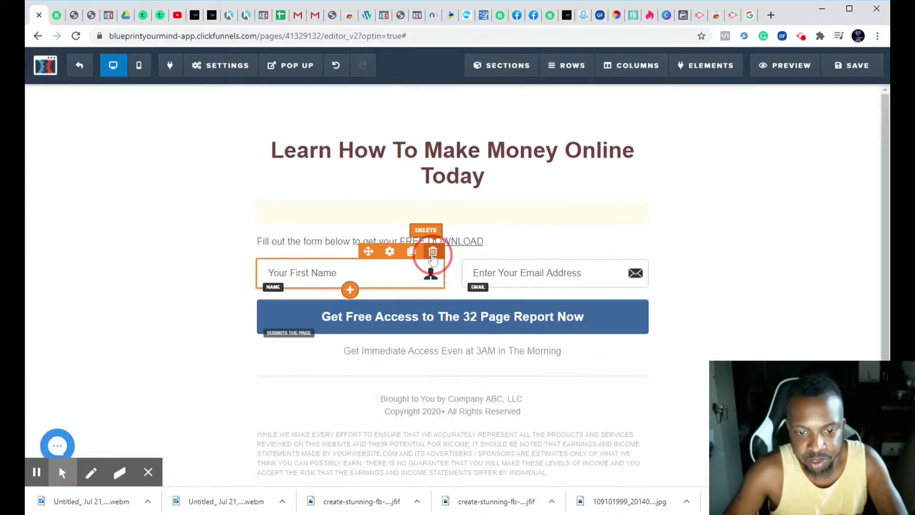
left_click(515, 104)
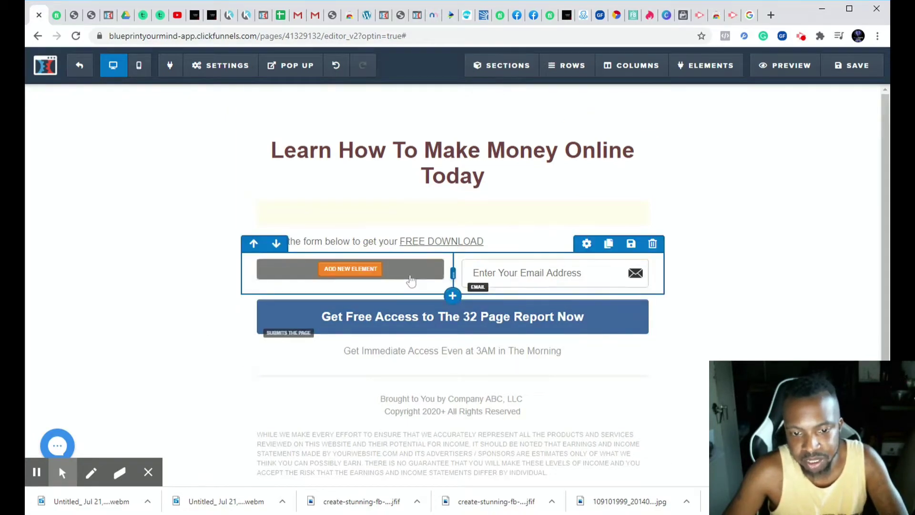
left_click(335, 67)
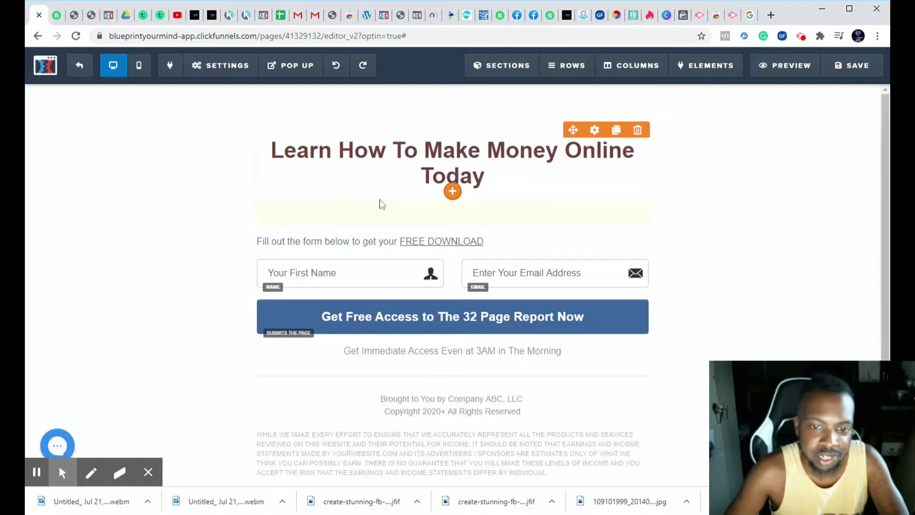
- Save the opt-in page, preview it in a new tab, and close the preview
left_click(834, 71)
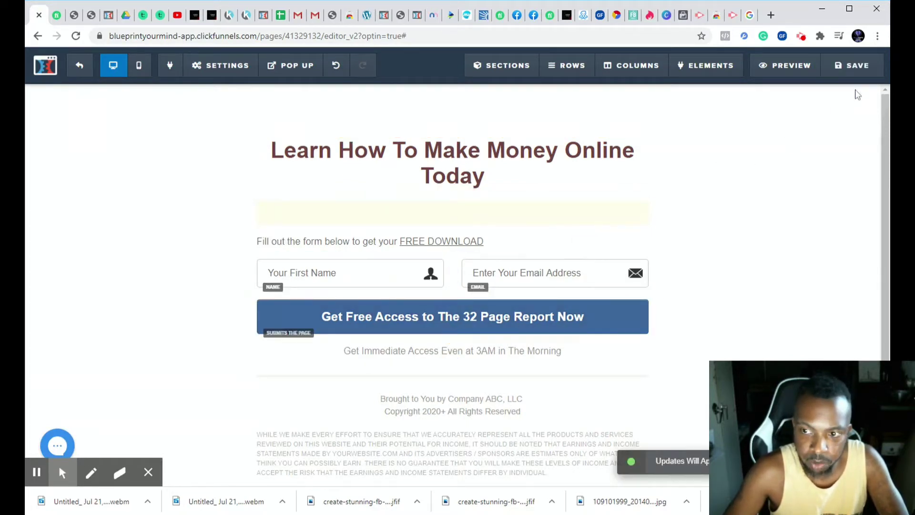
left_click(852, 66)
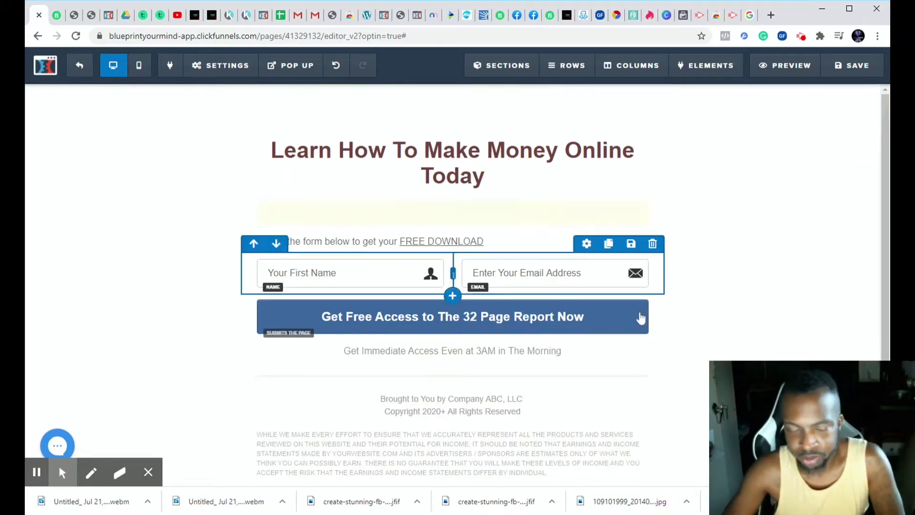
left_click(785, 66)
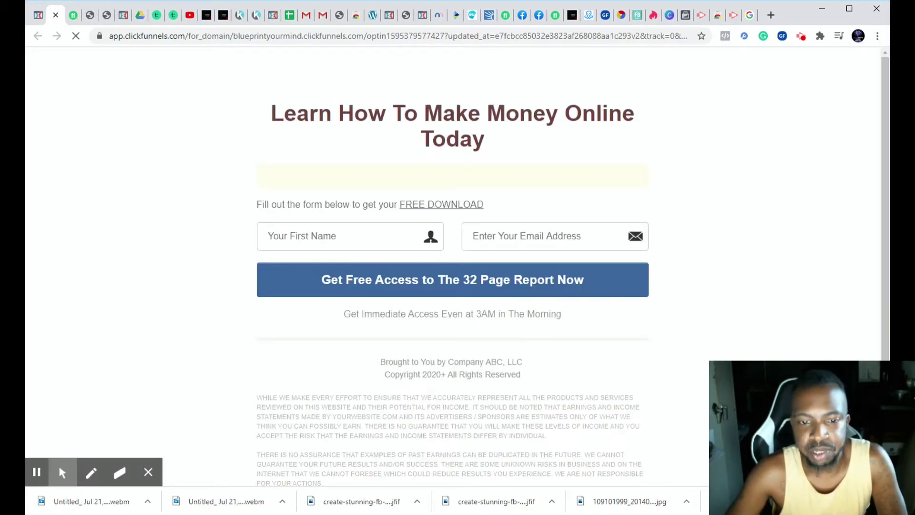
left_click(55, 15)
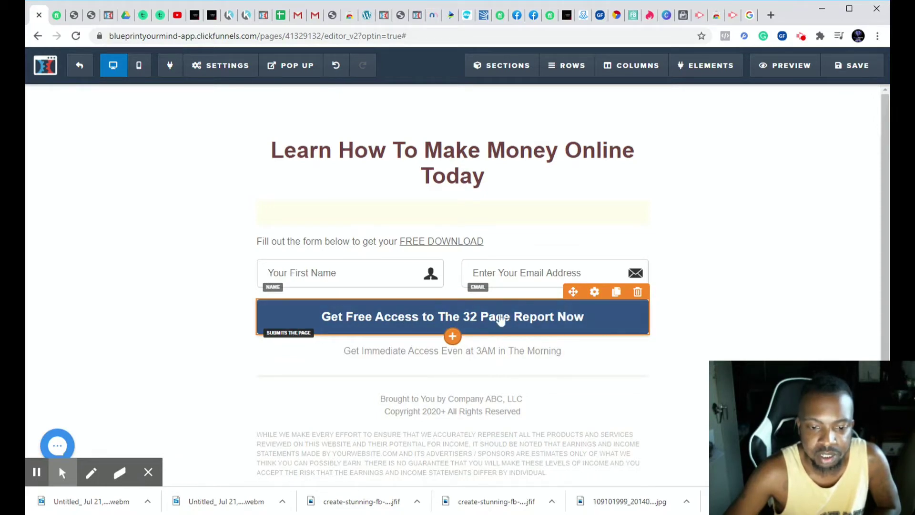
- Set the submit button's font size to 22 and its sub text size to 14
left_click(595, 293)
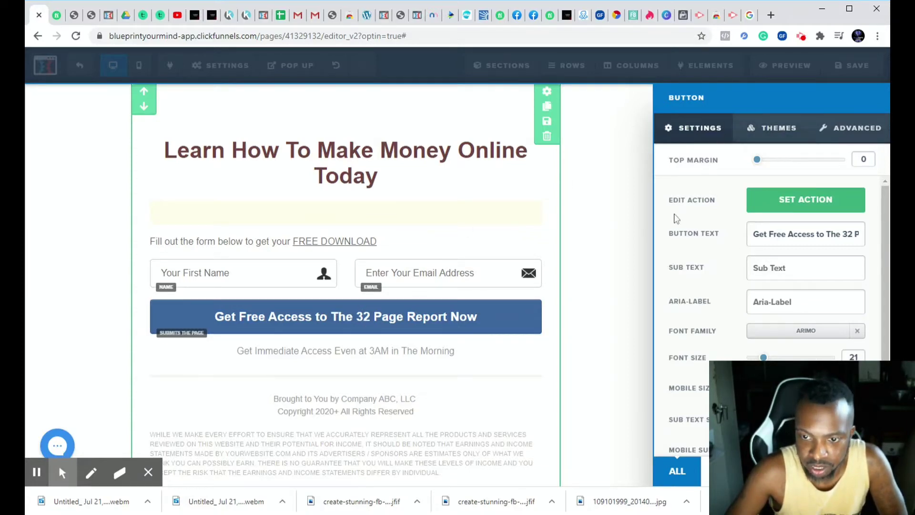
left_click_drag(670, 200, 746, 210)
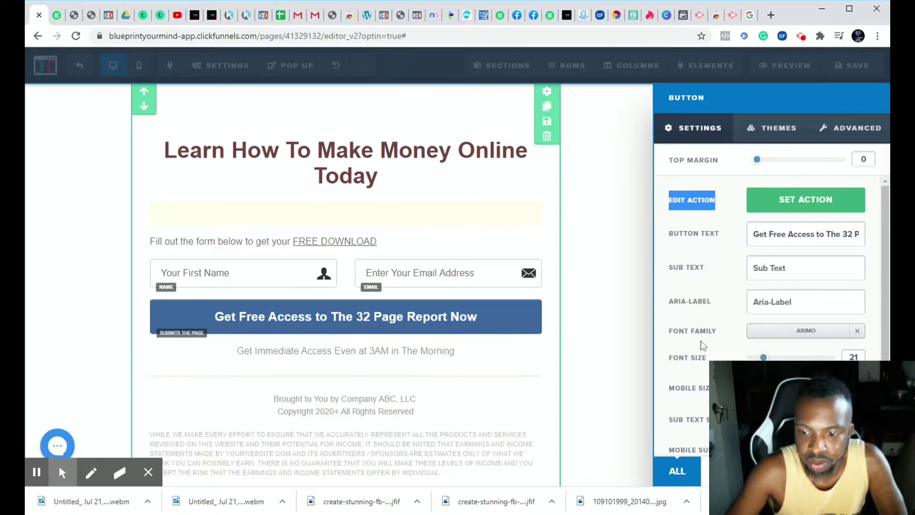
mouse_move(763, 357)
left_mouse_down()
mouse_move(807, 358)
mouse_move(763, 357)
left_mouse_up()
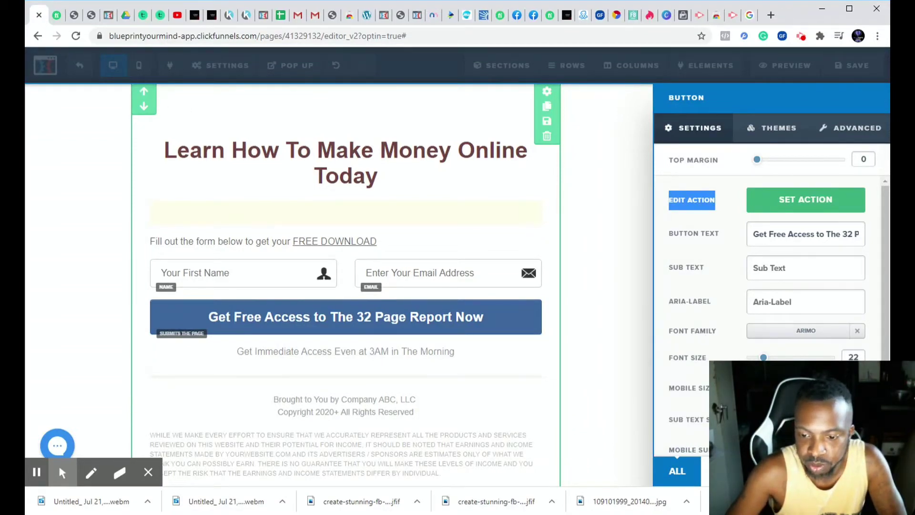
scroll(773, 315, "down", 2)
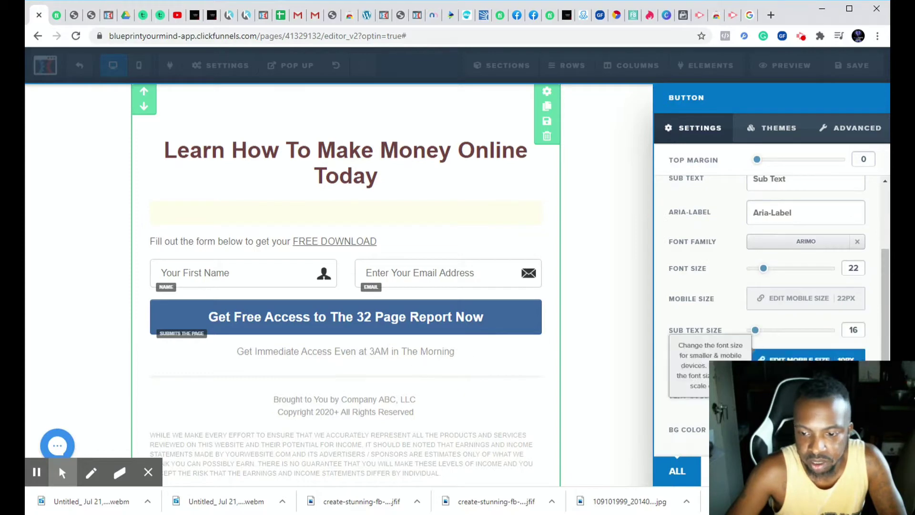
mouse_move(761, 336)
left_mouse_down()
mouse_move(772, 332)
mouse_move(760, 343)
left_mouse_up()
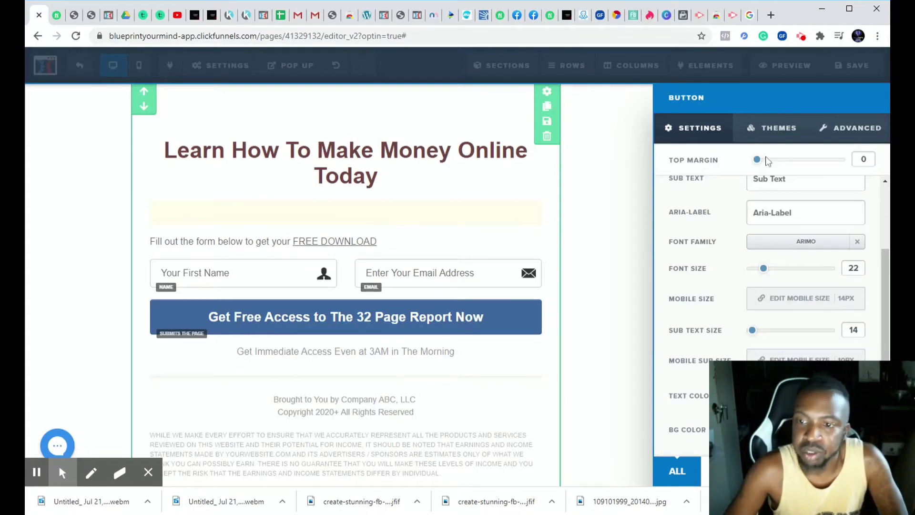
- Try the green and orange themes on the submit button and apply the Light Red Button theme
left_click(757, 128)
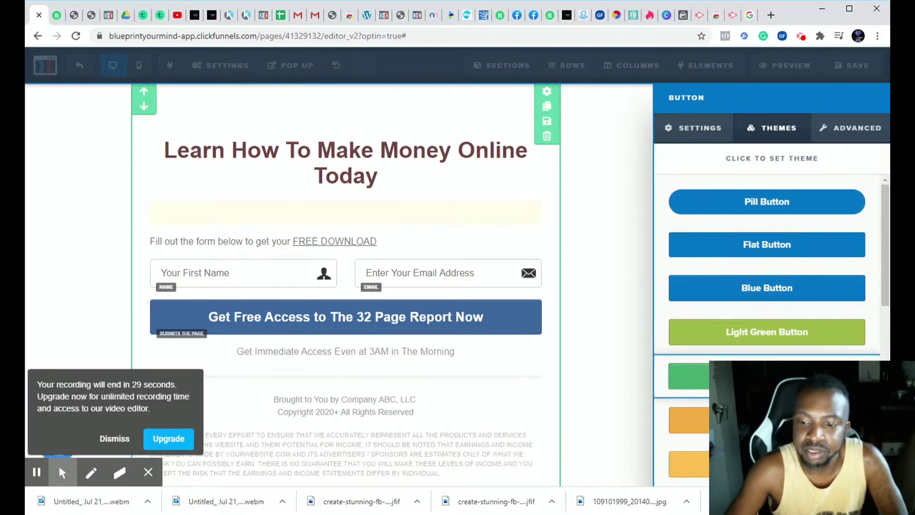
scroll(767, 324, "down", 1)
left_click(770, 327)
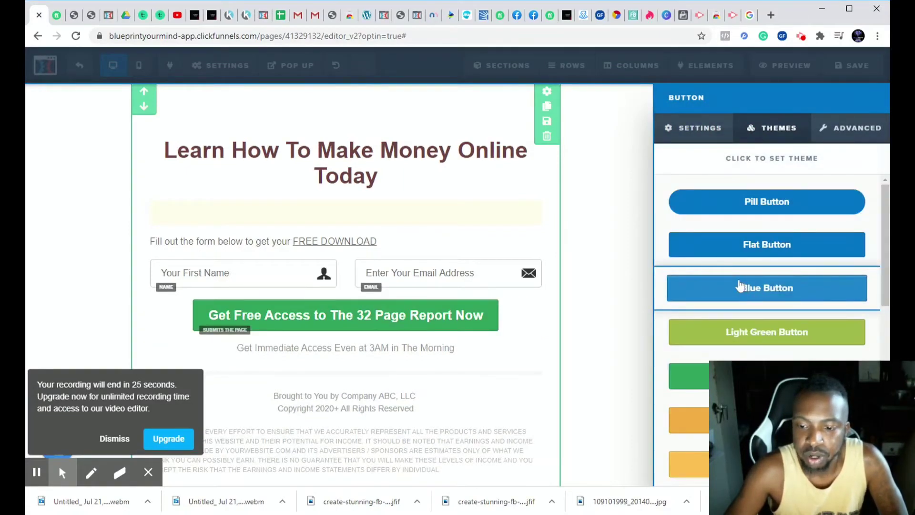
scroll(740, 286, "down", 1)
left_click(764, 351)
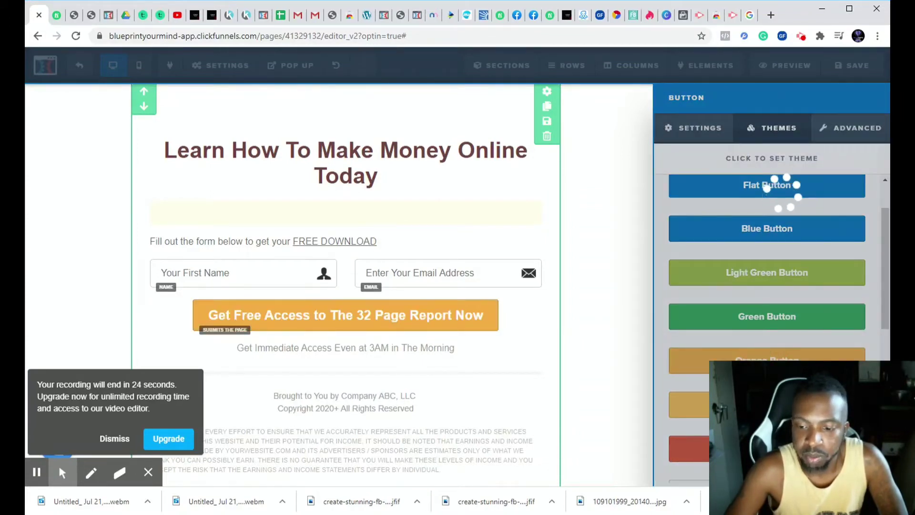
left_click(689, 448)
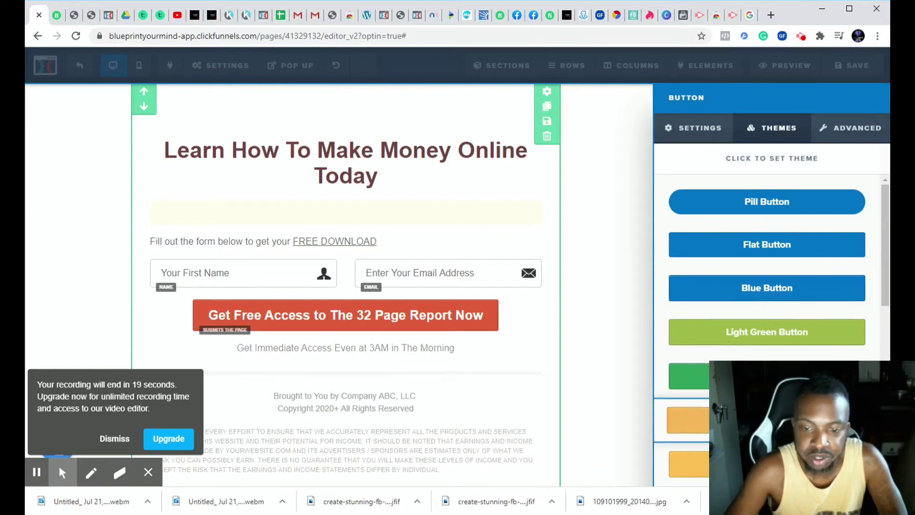
scroll(795, 358, "down", 3)
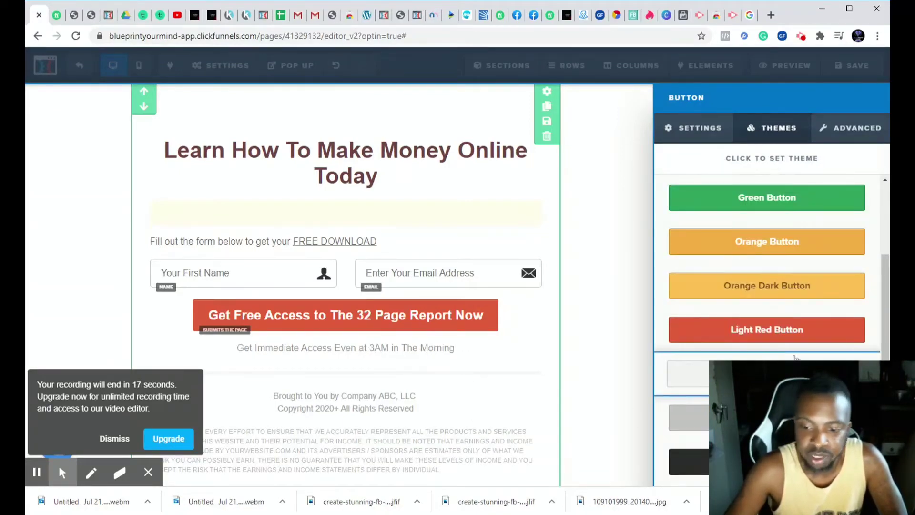
scroll(795, 358, "down", 1)
- Try a different red shade for the submit button's background color
left_click(688, 127)
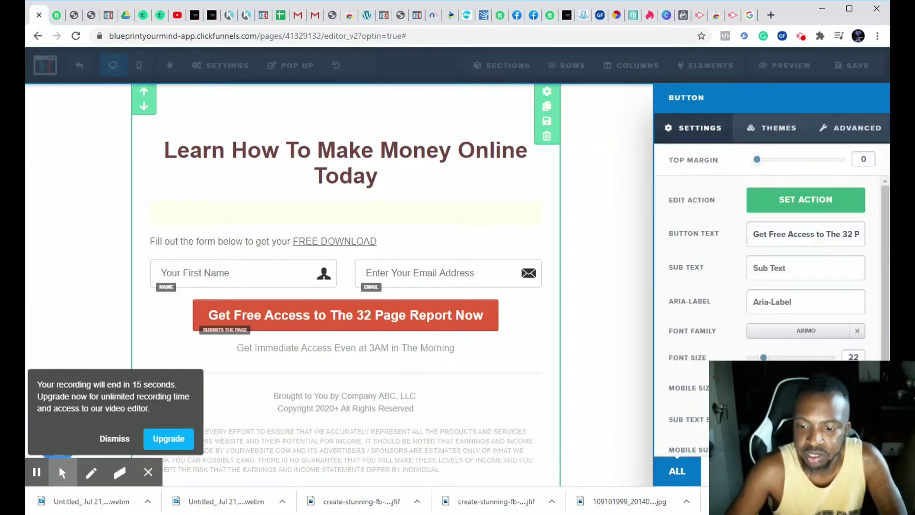
scroll(805, 267, "down", 2)
left_click(806, 430)
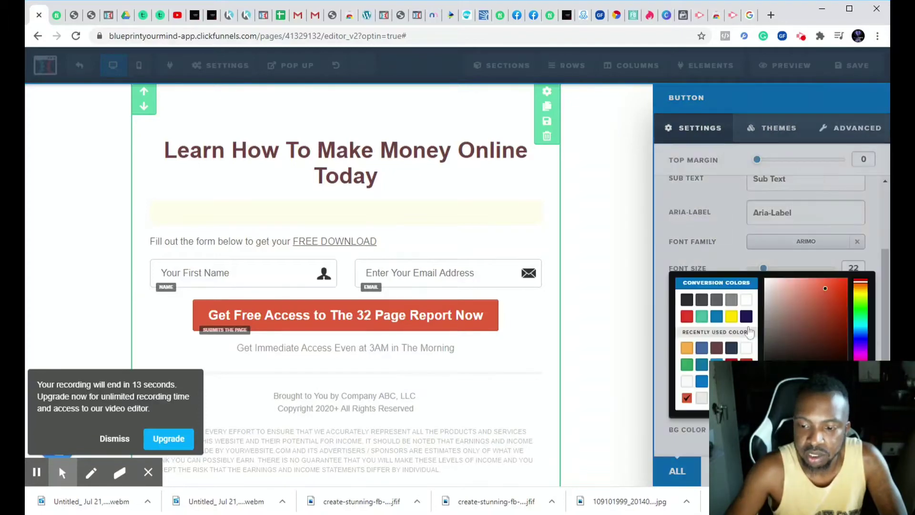
mouse_move(817, 311)
left_mouse_down()
mouse_move(825, 322)
mouse_move(756, 335)
mouse_move(756, 370)
mouse_move(805, 351)
mouse_move(827, 312)
left_mouse_up()
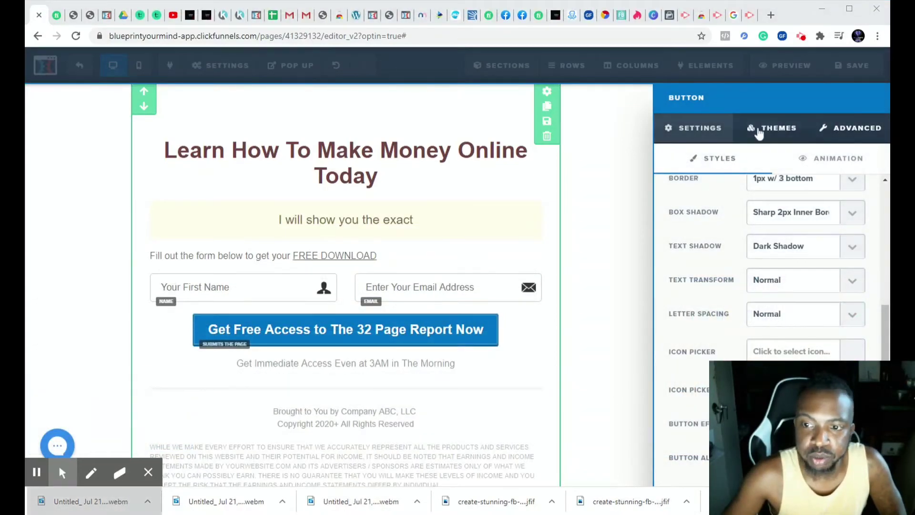
- Examine the submit button's available themes, general settings and advanced style options, and close its settings
left_click(768, 129)
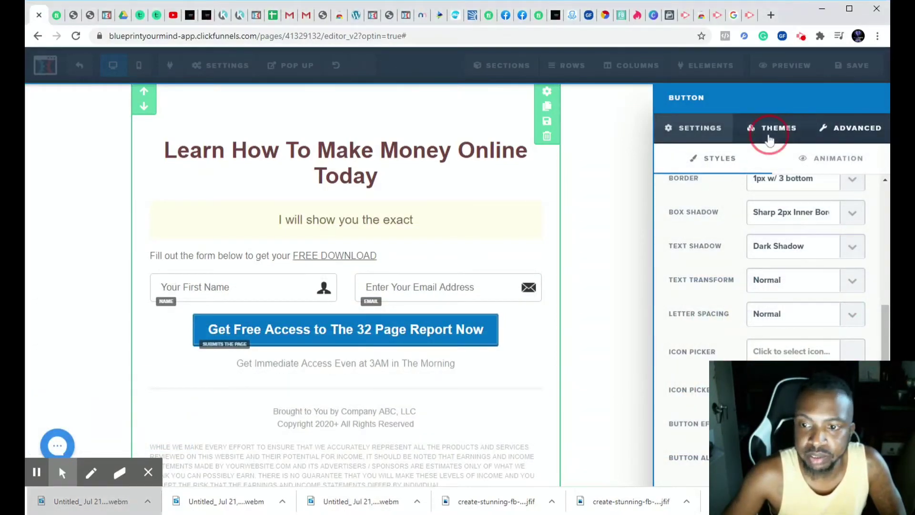
scroll(759, 292, "down", 1)
scroll(759, 292, "down", 10)
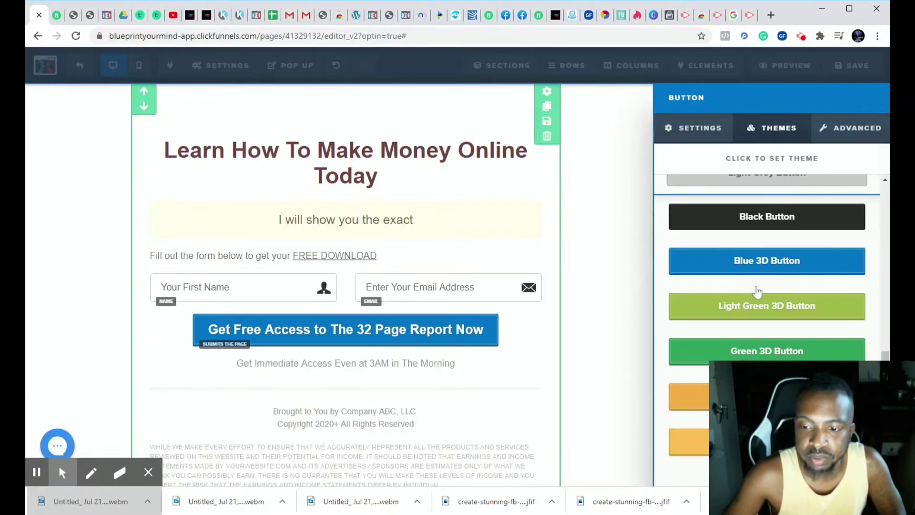
left_click(696, 127)
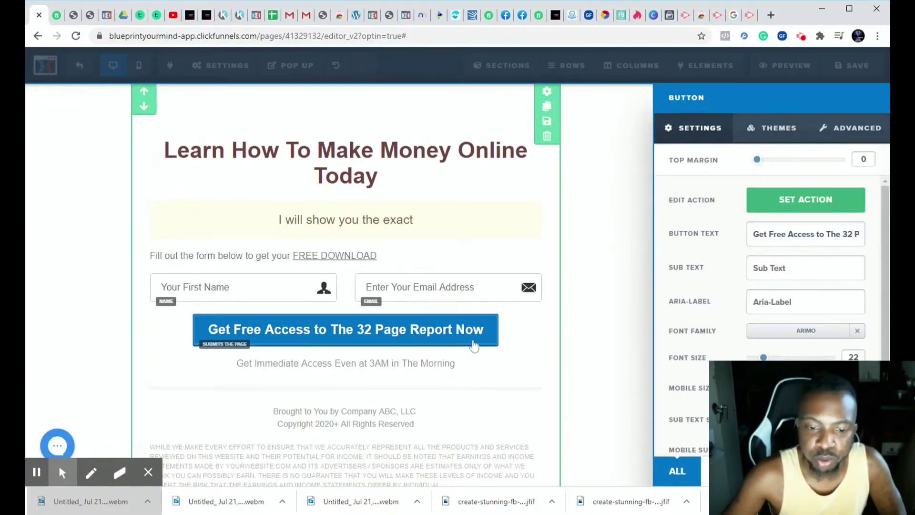
left_click(842, 141)
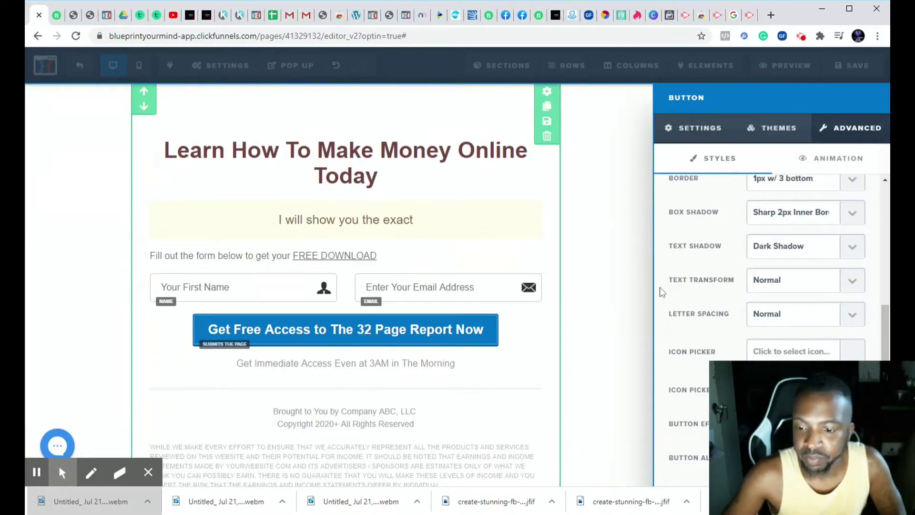
scroll(689, 271, "up", 5)
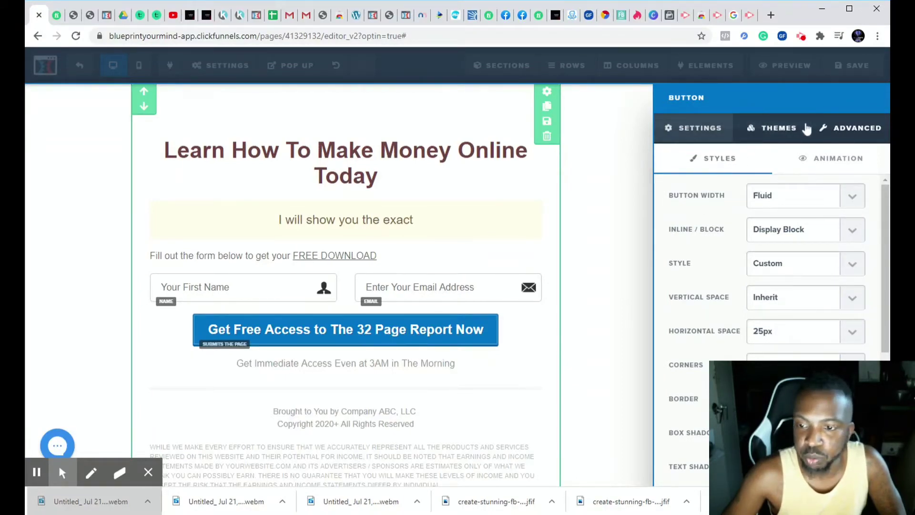
scroll(710, 232, "down", 5)
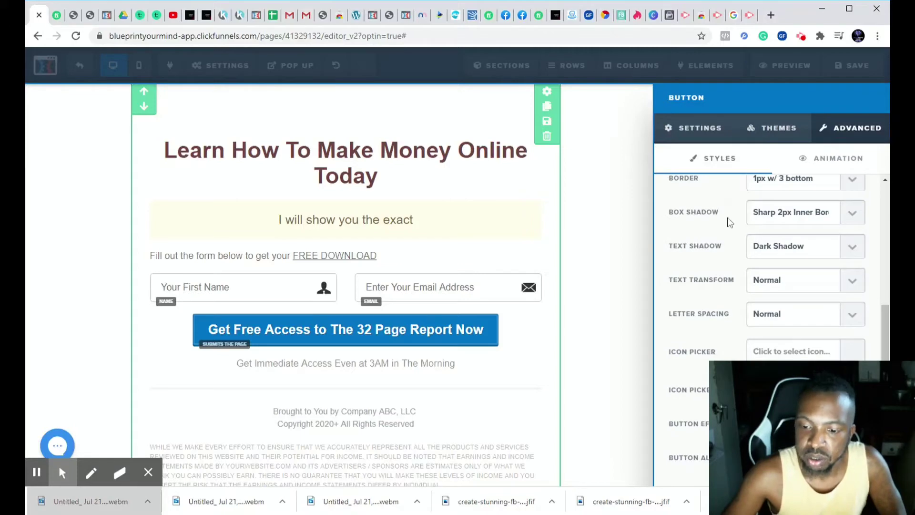
left_click(693, 425)
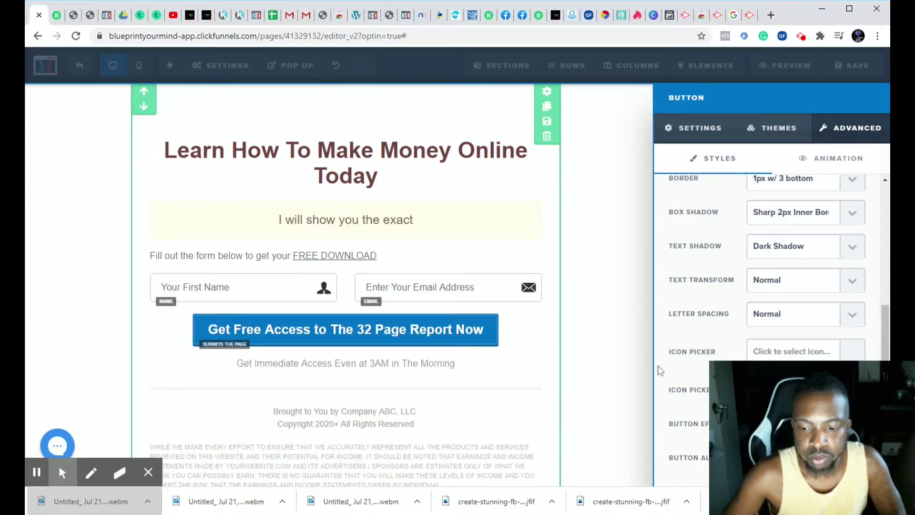
left_click(624, 369)
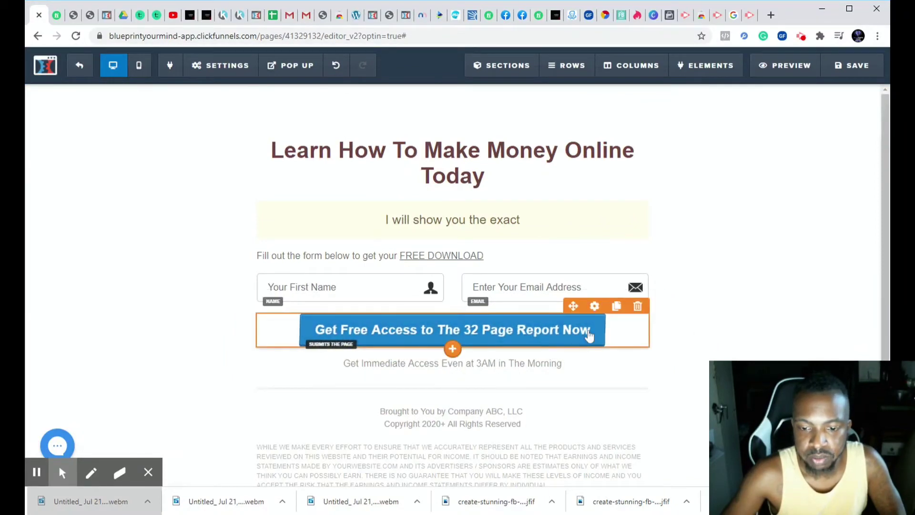
- Review the opt-in page content from the headline and form down to the footer disclaimer
scroll(701, 319, "down", 1)
scroll(701, 319, "down", 1)
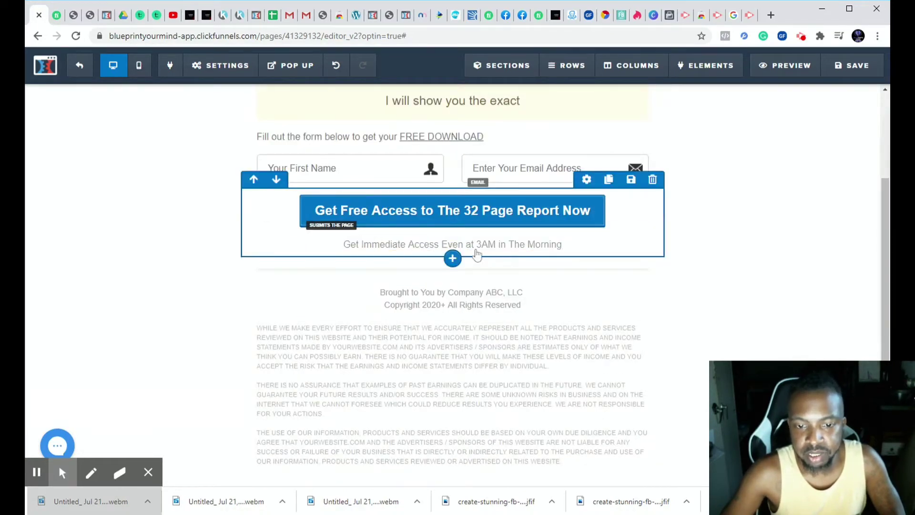
left_click(571, 248)
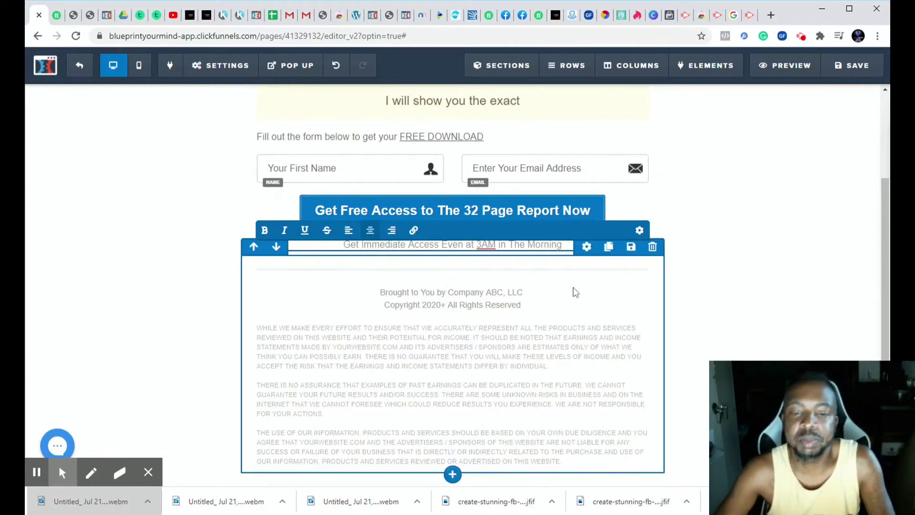
scroll(572, 274, "down", 1)
scroll(575, 273, "up", 3)
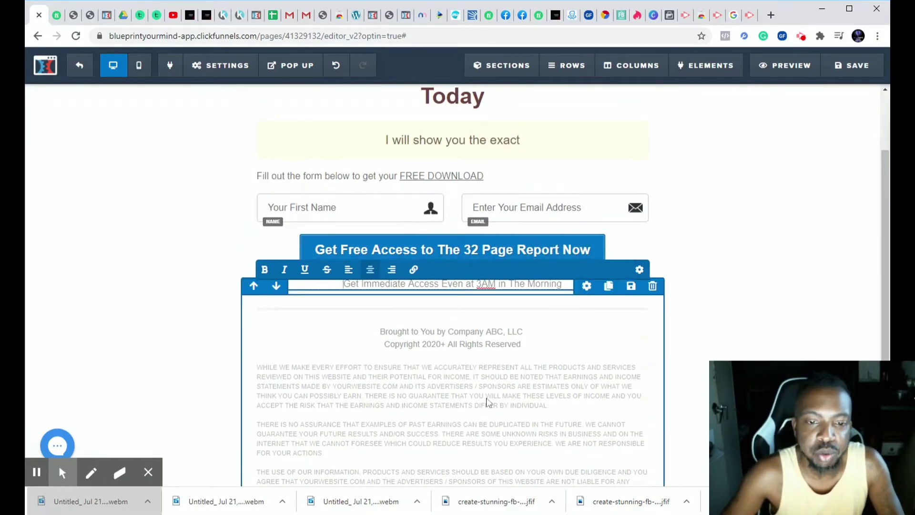
scroll(387, 391, "up", 1)
scroll(387, 391, "up", 1)
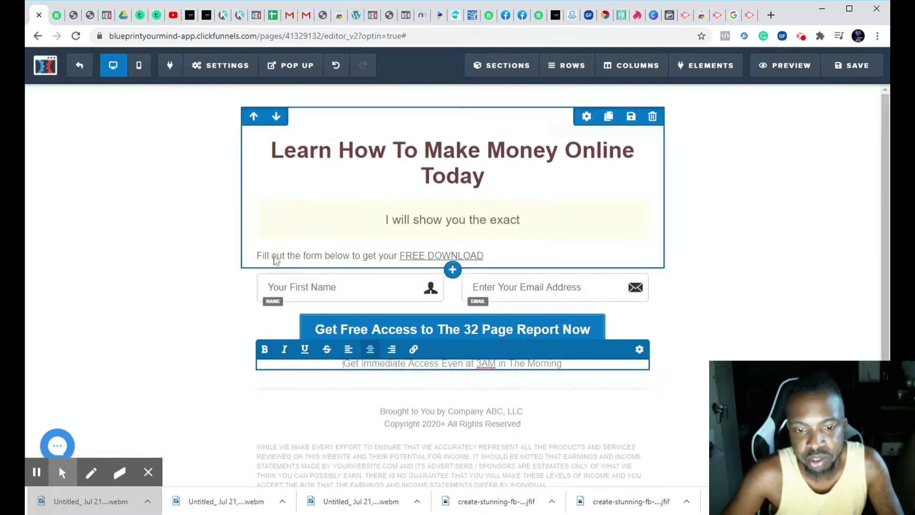
scroll(430, 327, "down", 1)
scroll(429, 326, "up", 1)
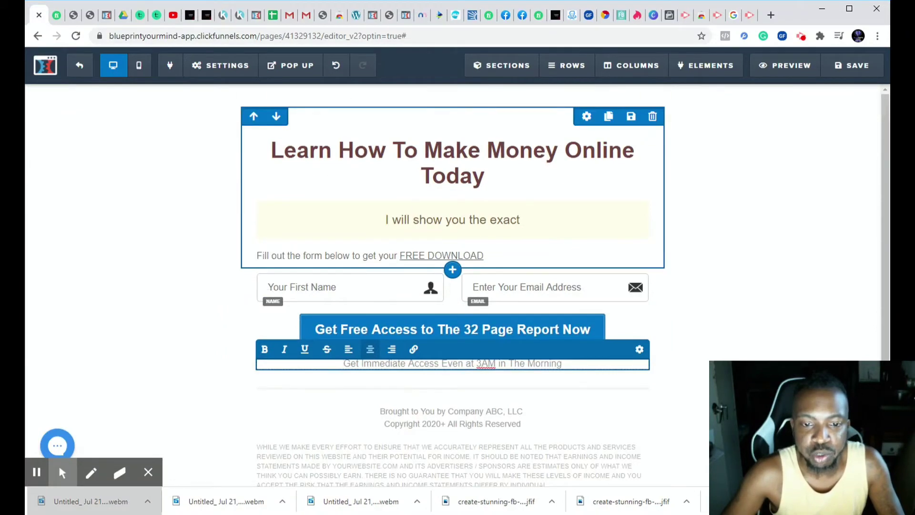
left_click_drag(270, 159, 613, 164)
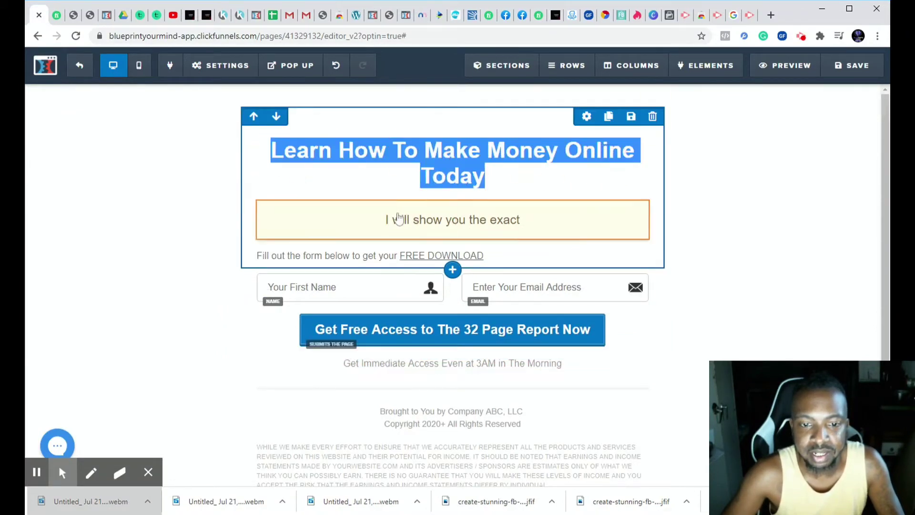
scroll(373, 268, "down", 3)
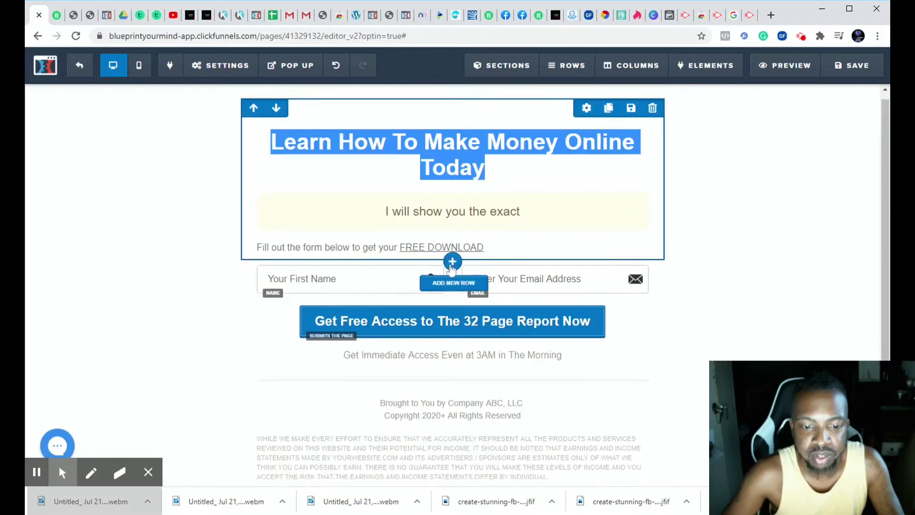
- Replace the company line above the footer copyright notice with "FUNNELGUY LLC"
left_click(415, 286)
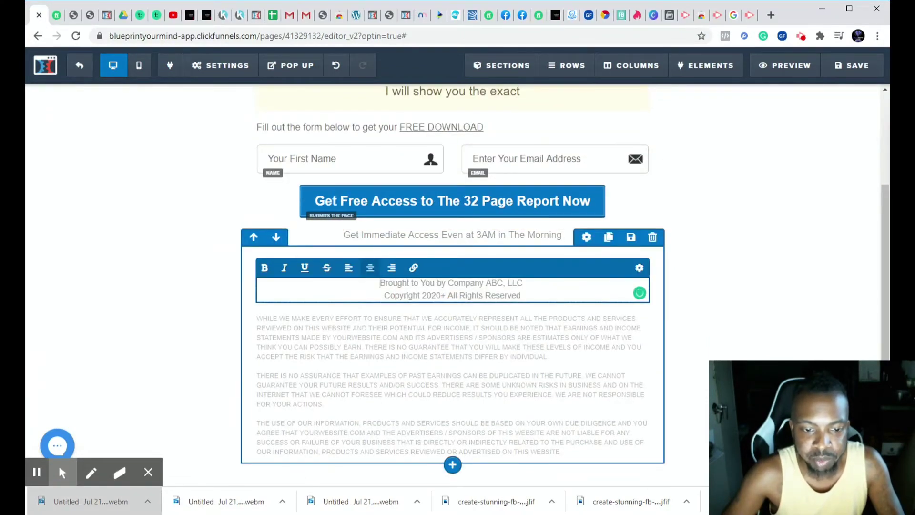
left_click_drag(379, 283, 524, 288)
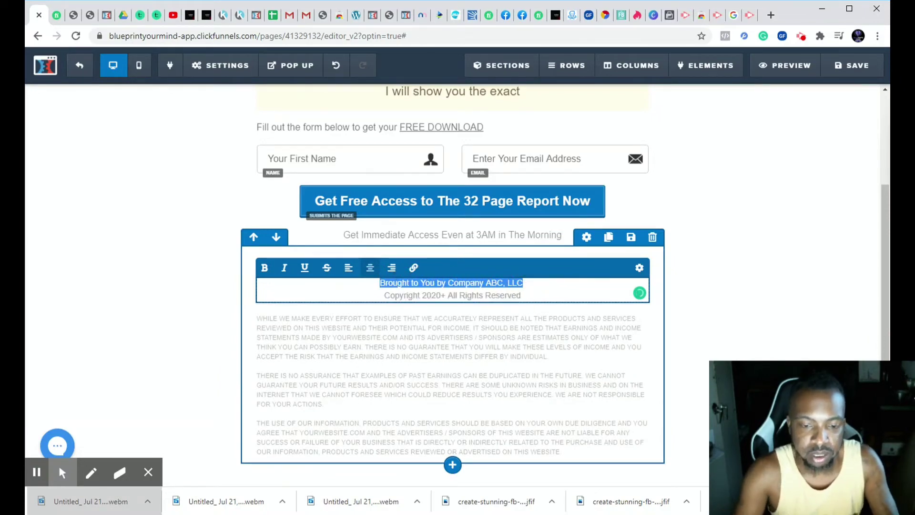
key("BackSpace")
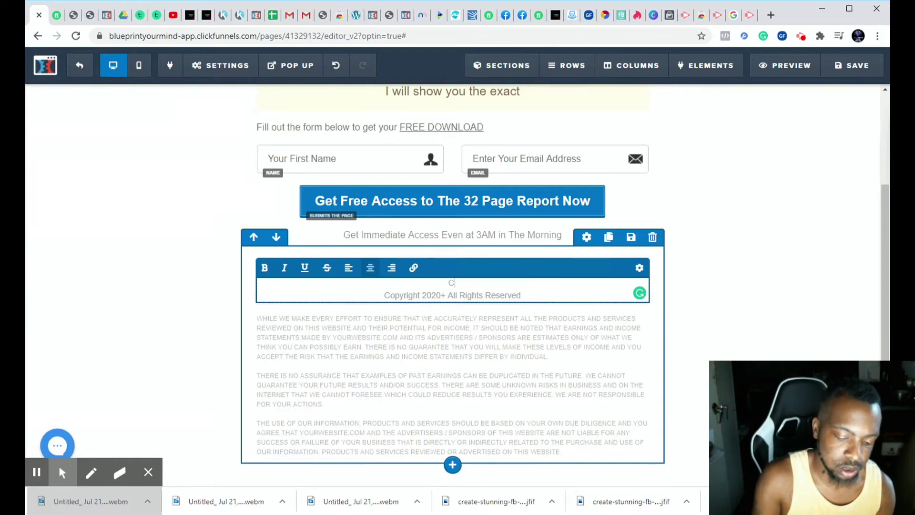
key("BackSpace")
key("BackSpace")
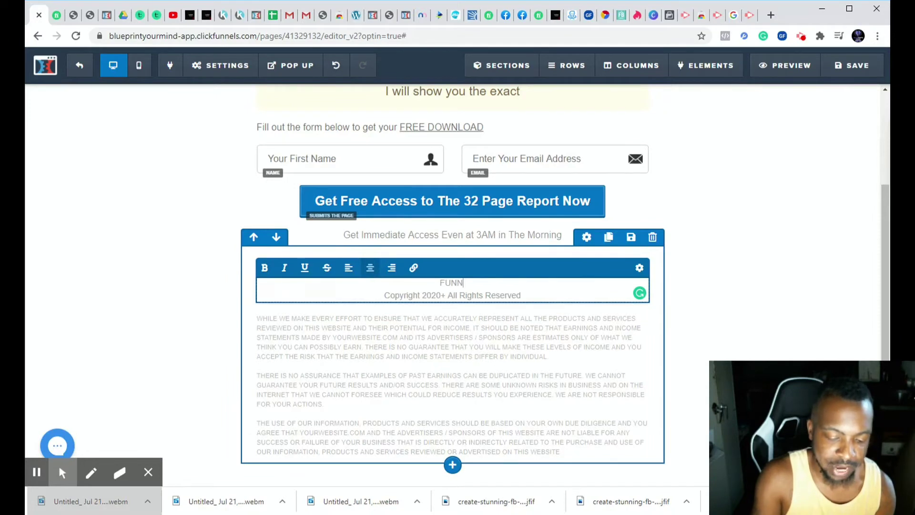
type("GUy")
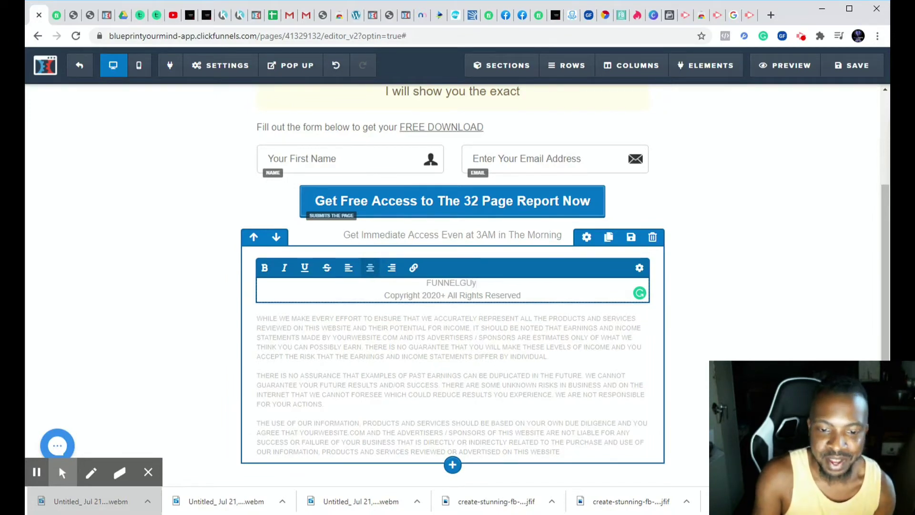
key("BackSpace")
type("Y")
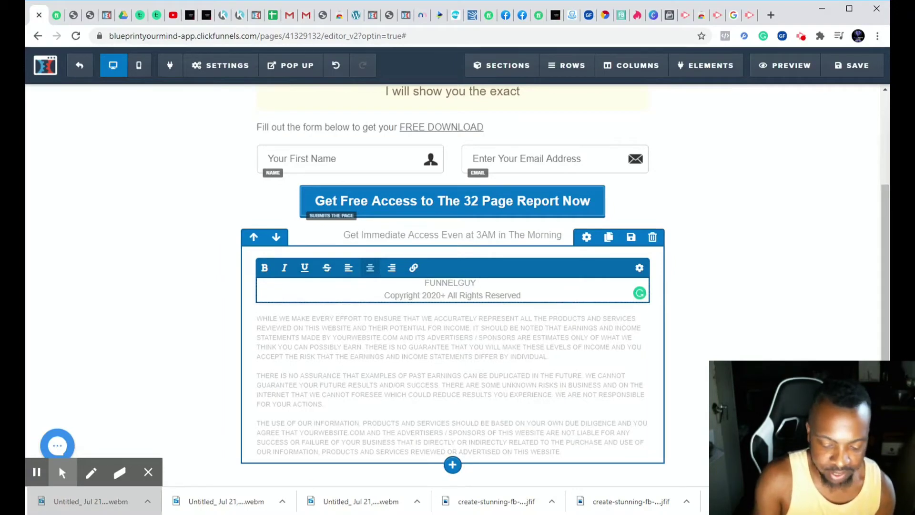
type(" LLC")
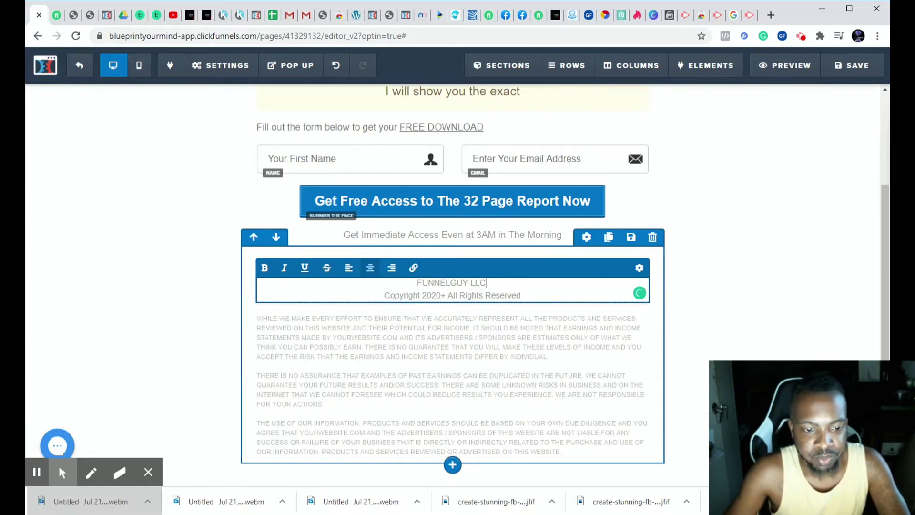
- Examine the footer's earnings disclaimer paragraphs and look over the headline and submit button again
left_click(265, 321)
left_click(263, 333)
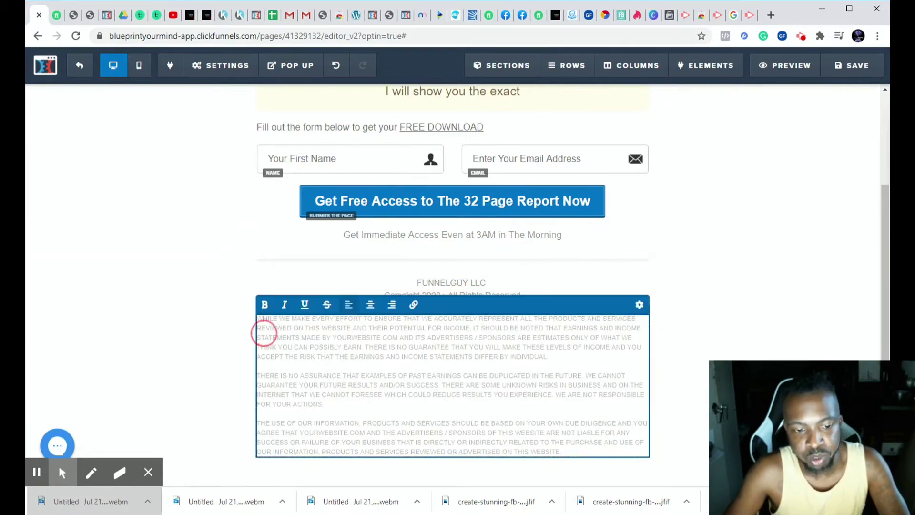
left_click_drag(260, 319, 623, 450)
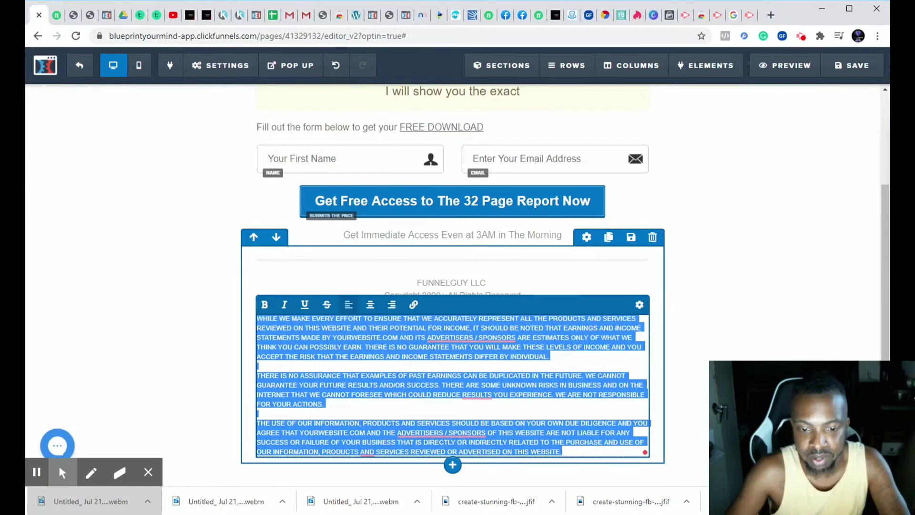
left_click(572, 276)
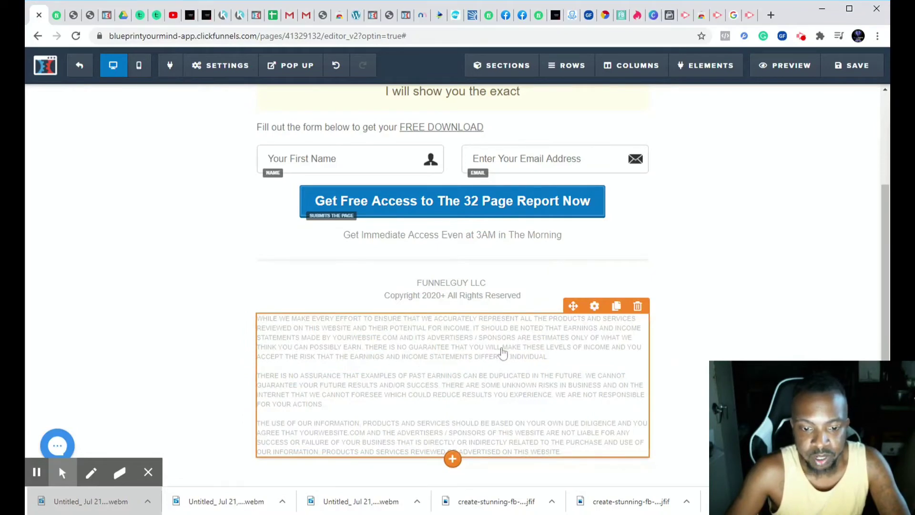
scroll(491, 378, "up", 2)
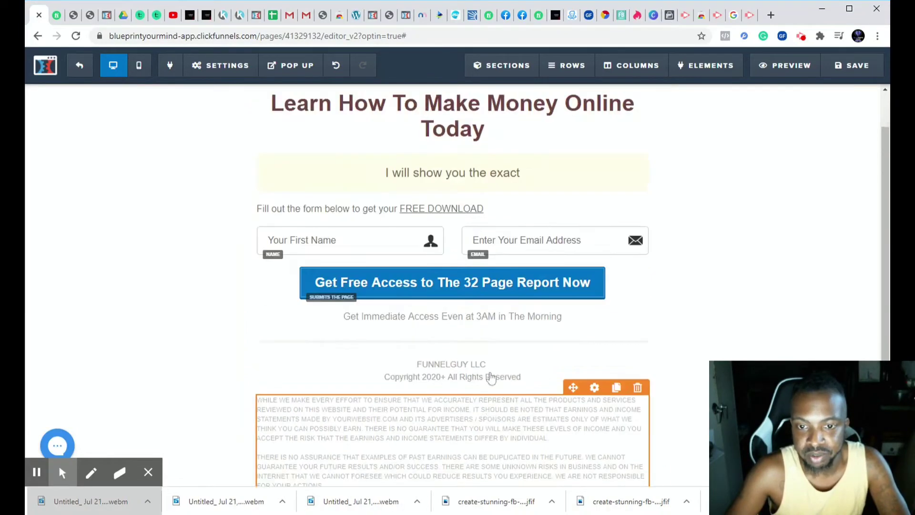
scroll(491, 378, "up", 1)
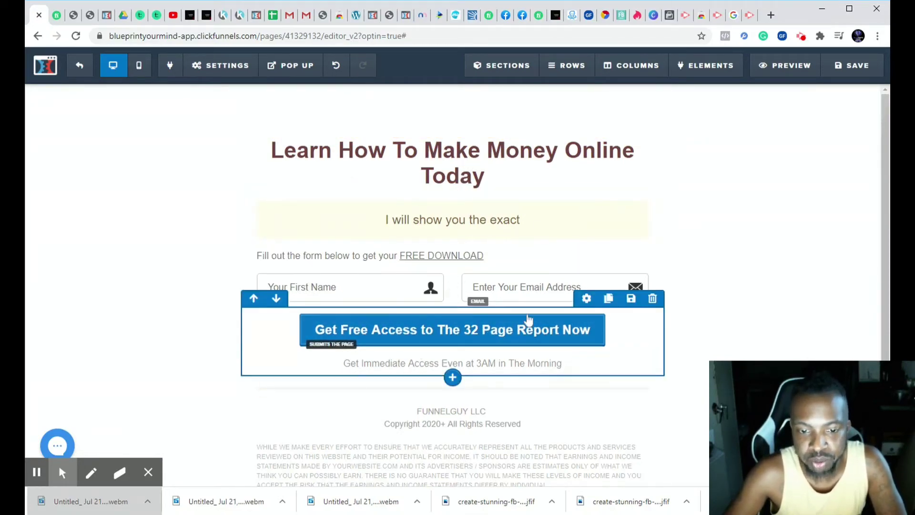
left_click(469, 170)
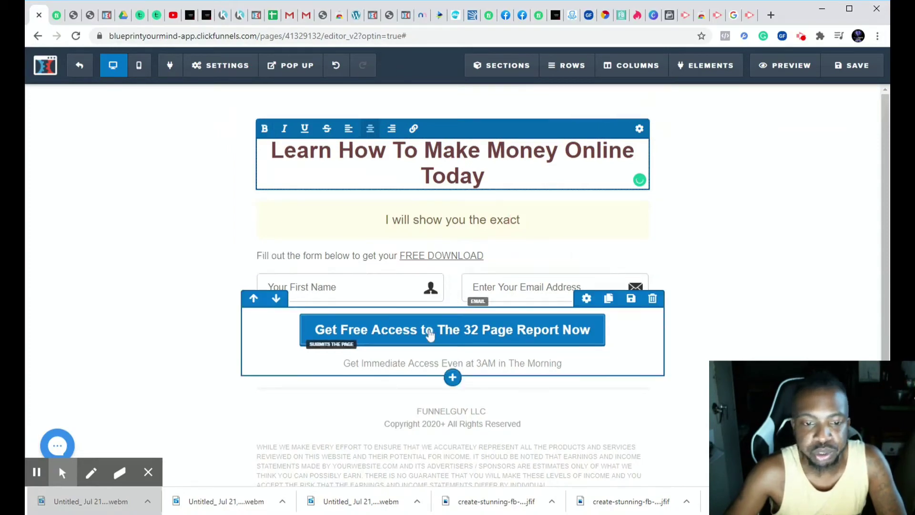
- Leave the page editor and open the funnel's Thank You step to browse its Thank You templates
left_click(79, 69)
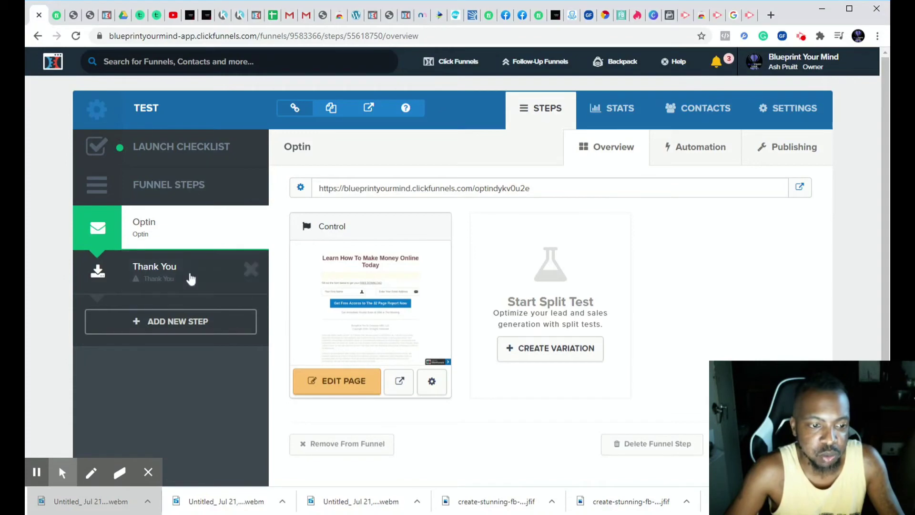
left_click(192, 282)
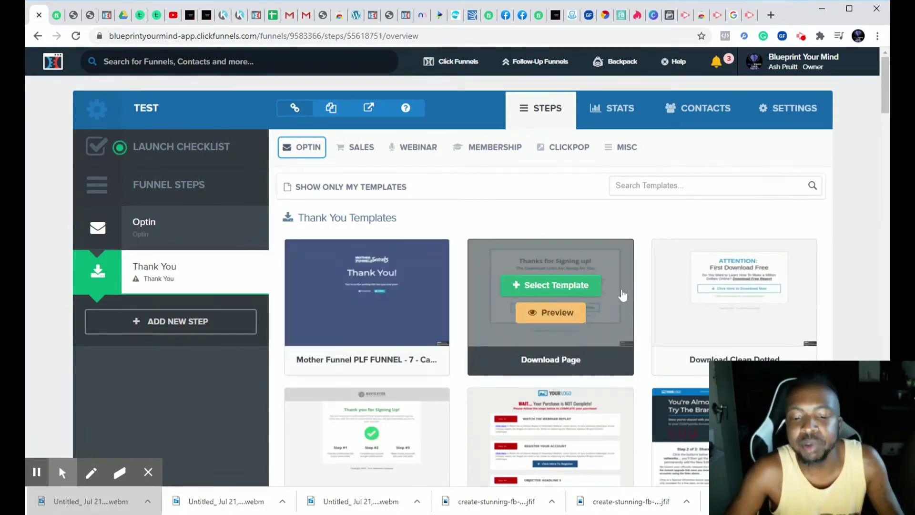
scroll(392, 270, "down", 1)
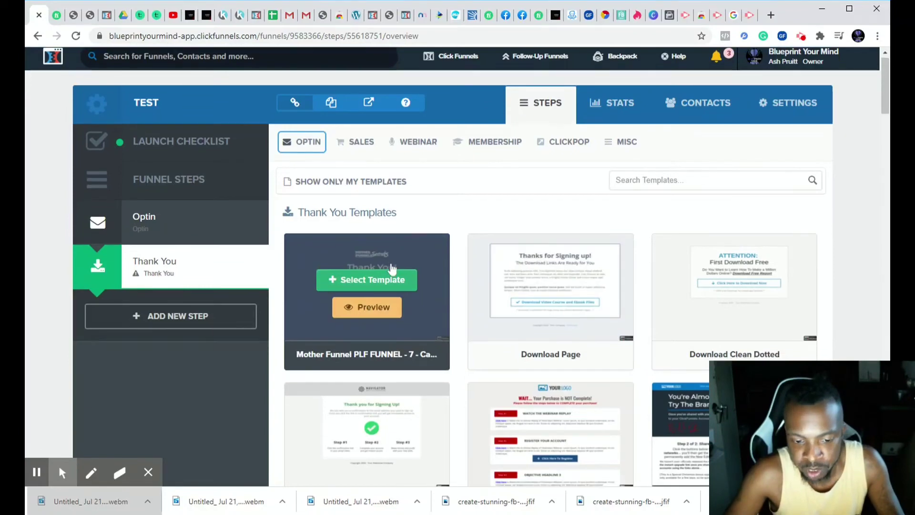
scroll(391, 267, "down", 3)
scroll(390, 263, "up", 3)
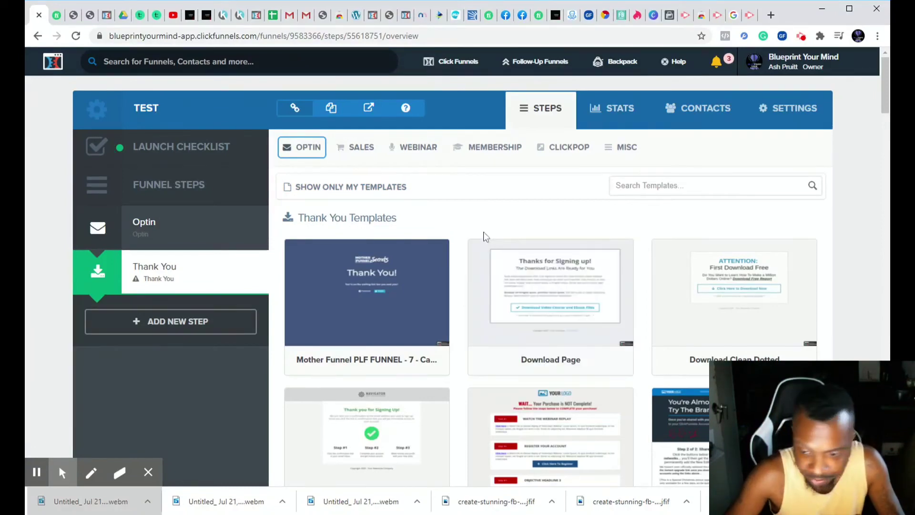
- Browse the Thank You template gallery down to the simple download, social and blank page designs
scroll(484, 234, "down", 3)
mouse_move(484, 231)
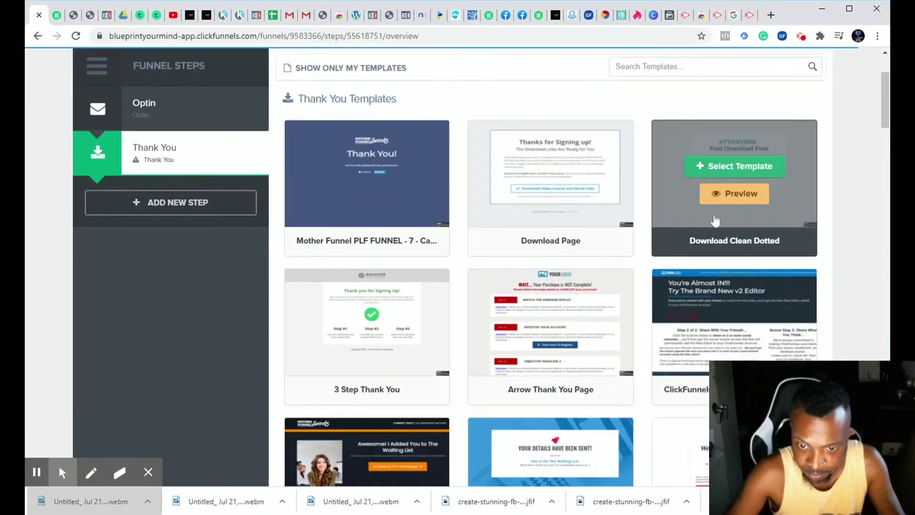
scroll(594, 297, "down", 2)
scroll(594, 297, "down", 1)
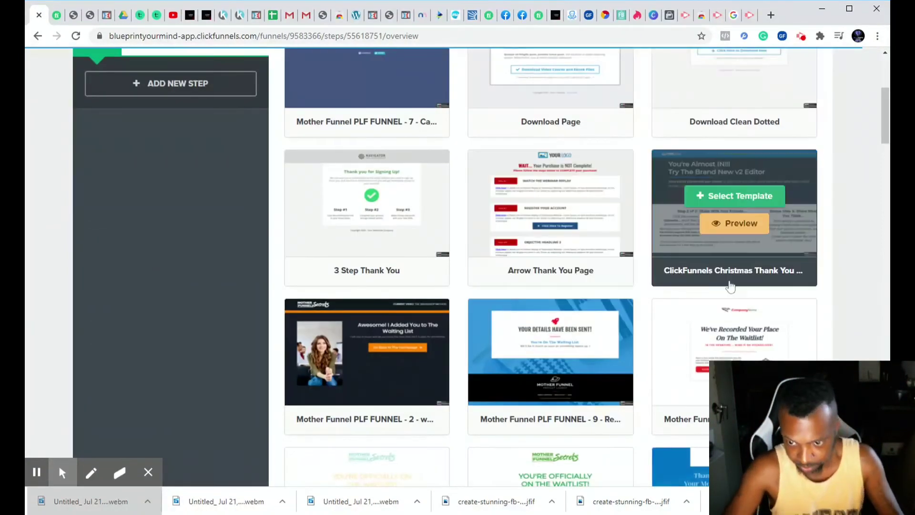
scroll(525, 363, "down", 3)
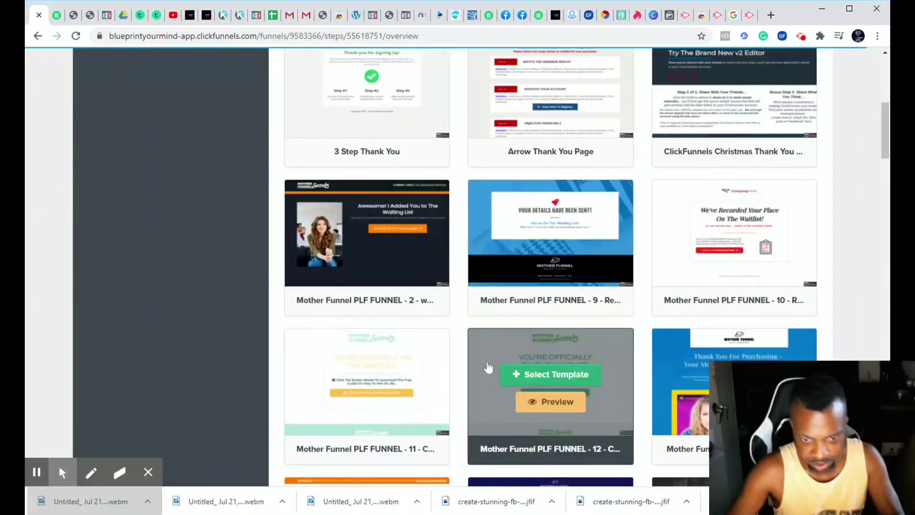
scroll(689, 352, "down", 2)
scroll(691, 339, "down", 4)
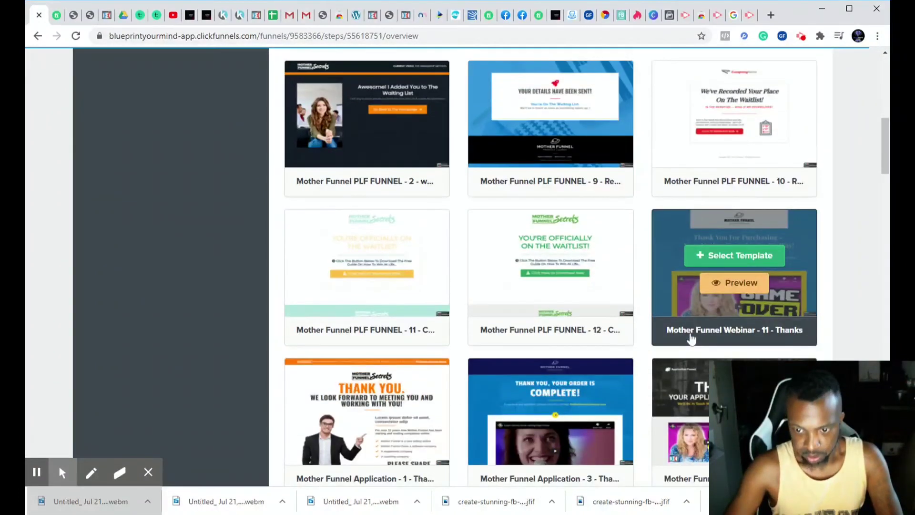
scroll(691, 339, "down", 3)
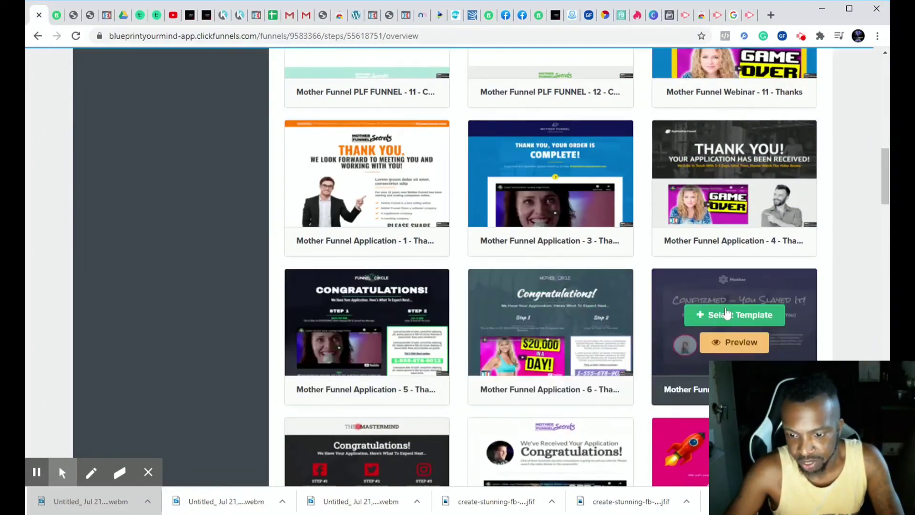
scroll(727, 315, "down", 4)
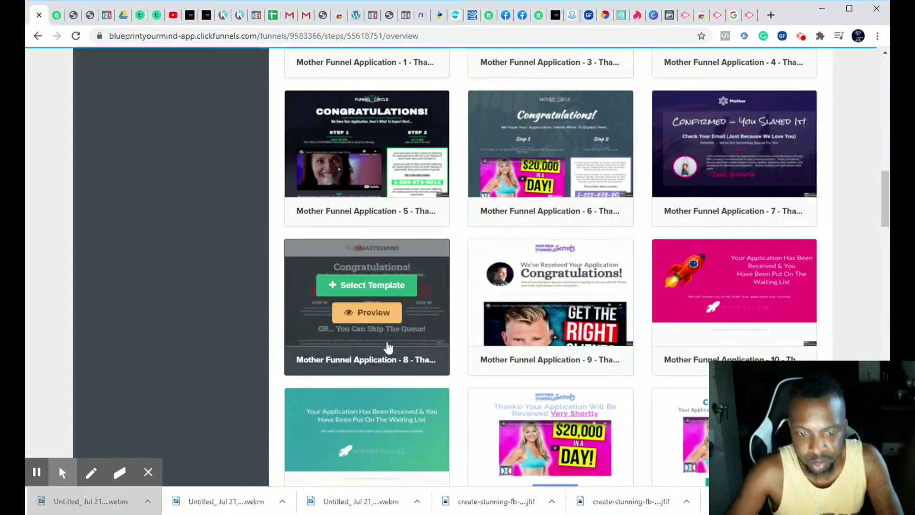
scroll(380, 336, "down", 3)
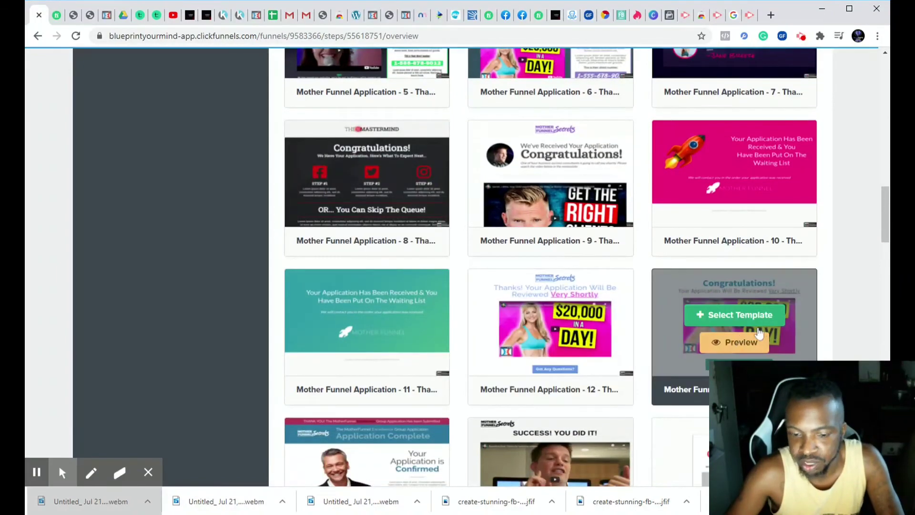
scroll(653, 344, "down", 4)
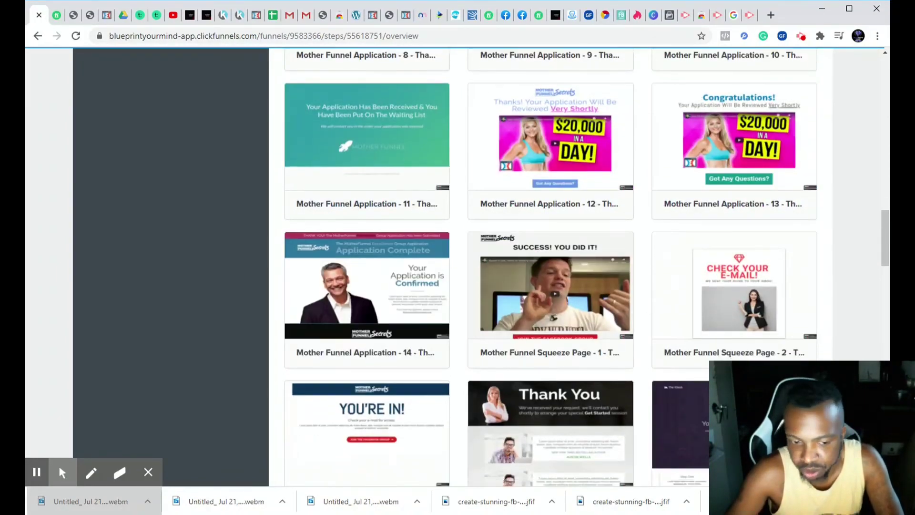
scroll(682, 367, "down", 3)
scroll(682, 368, "down", 3)
scroll(551, 346, "down", 3)
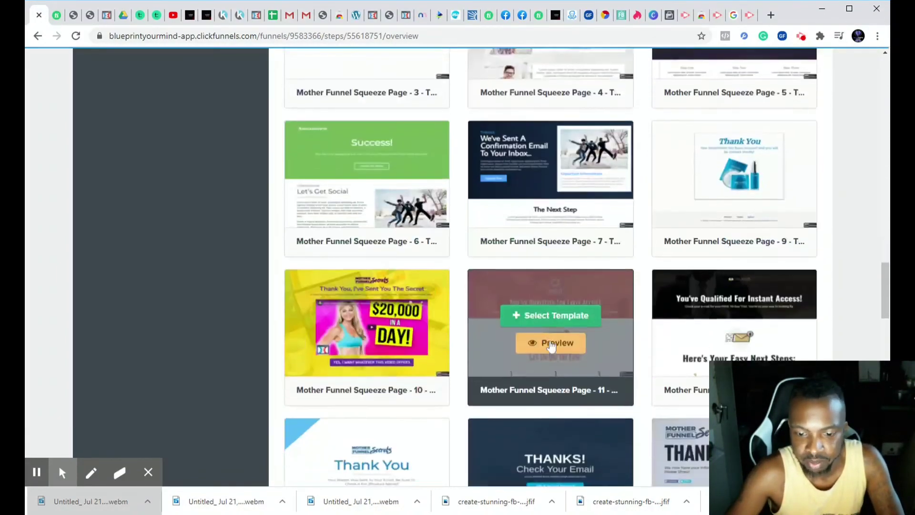
scroll(552, 347, "down", 7)
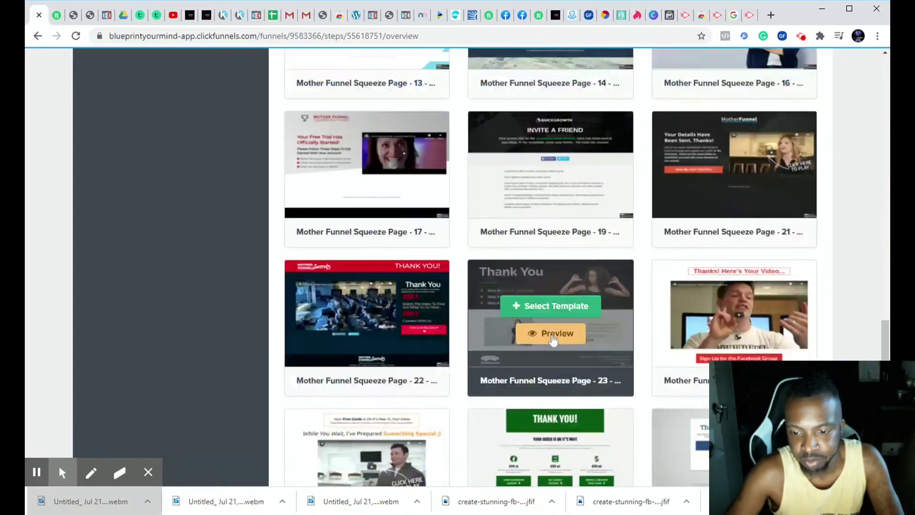
scroll(553, 340, "down", 5)
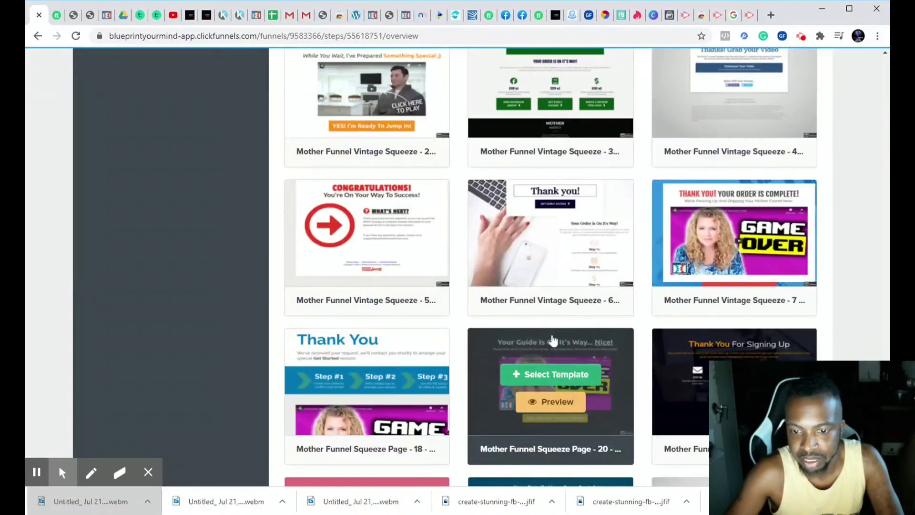
scroll(553, 340, "down", 2)
scroll(553, 340, "down", 2)
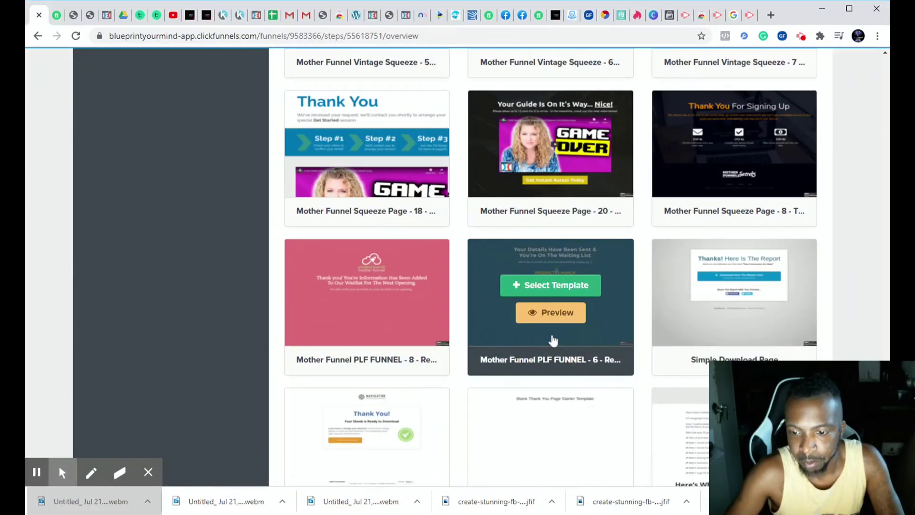
scroll(553, 340, "down", 1)
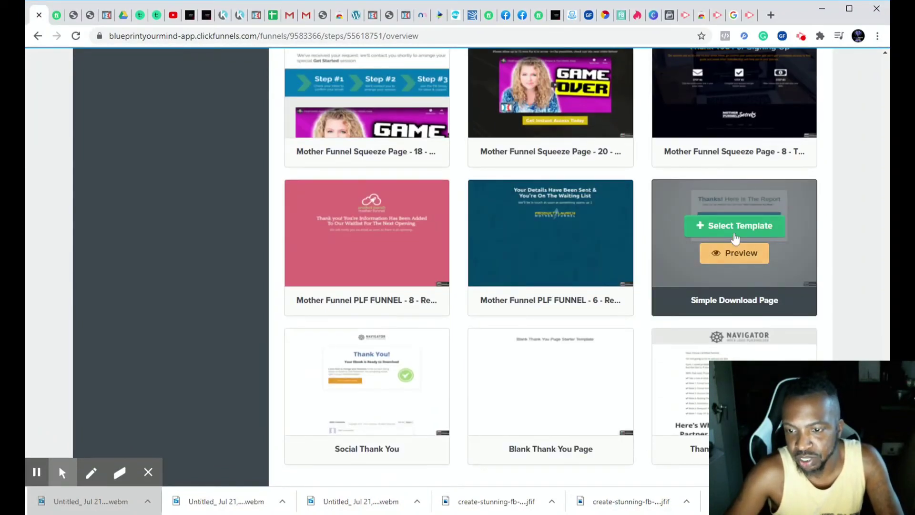
- Preview the Simple Download Page template and apply it to the funnel's Thank You step
left_click(749, 261)
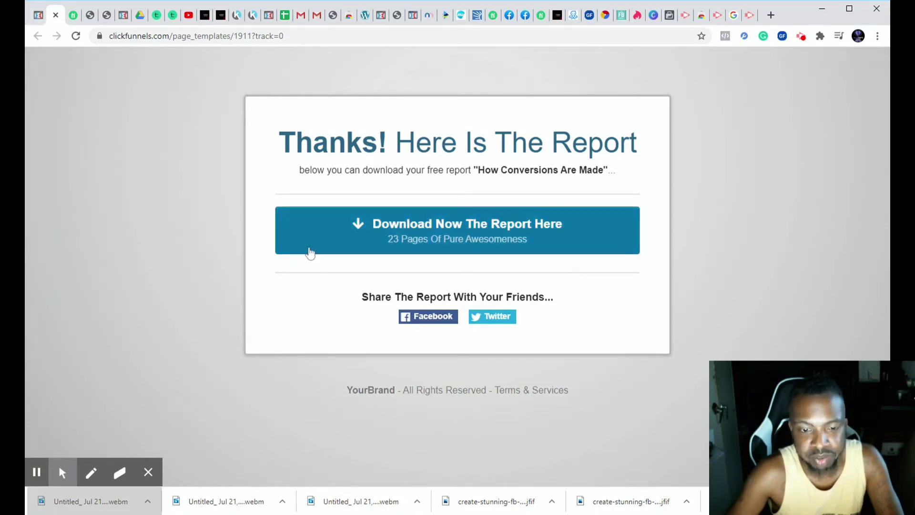
left_click(88, 158)
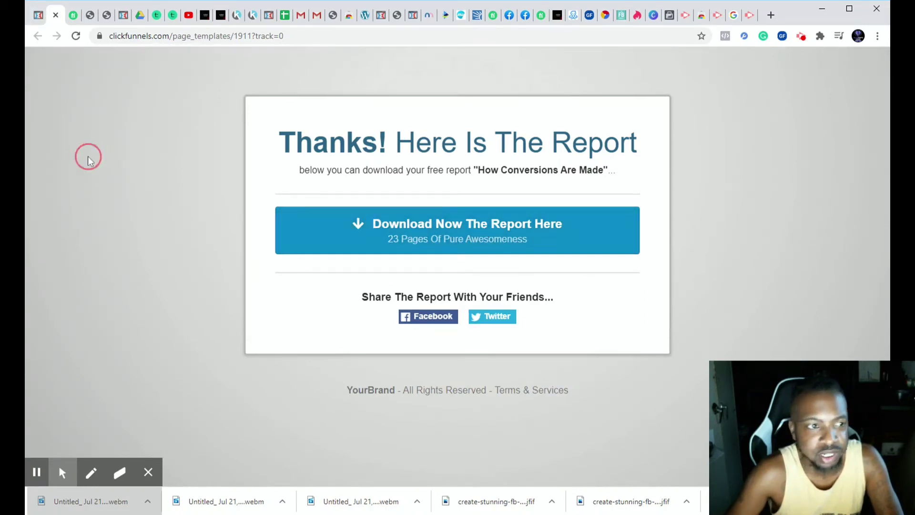
left_click(55, 15)
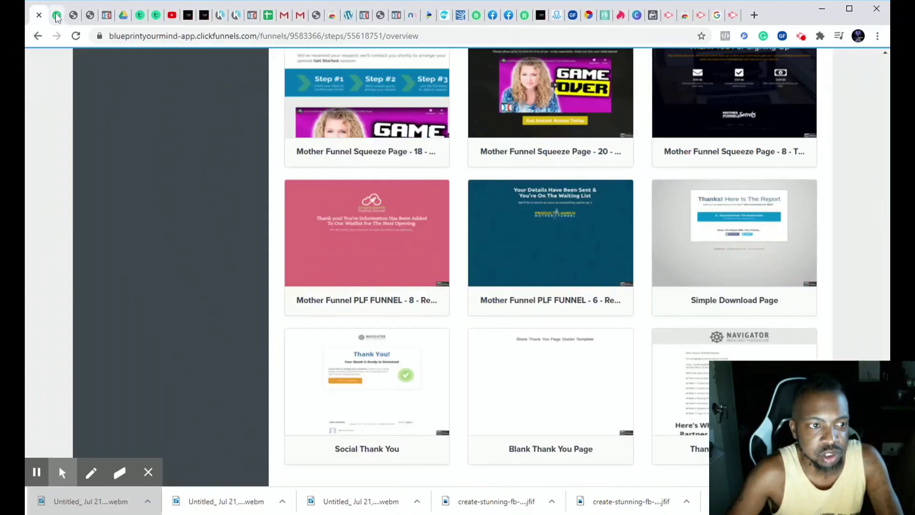
left_click(747, 233)
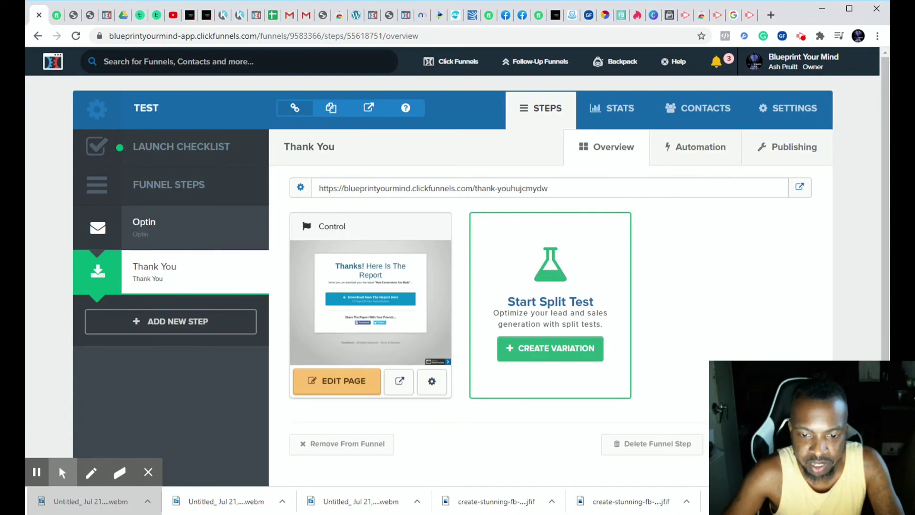
- Examine the options for creating a split test variation of the Thank You page and close them without creating one
left_click_drag(515, 301, 570, 305)
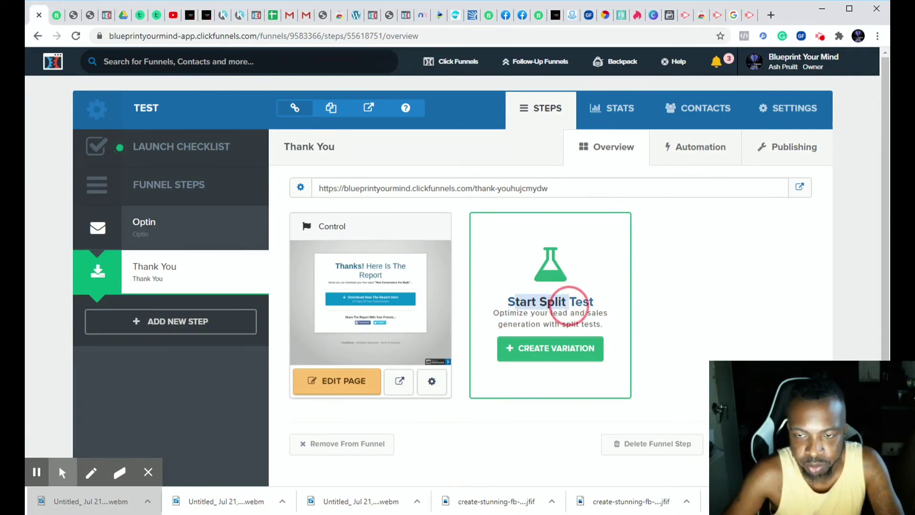
left_click(515, 355)
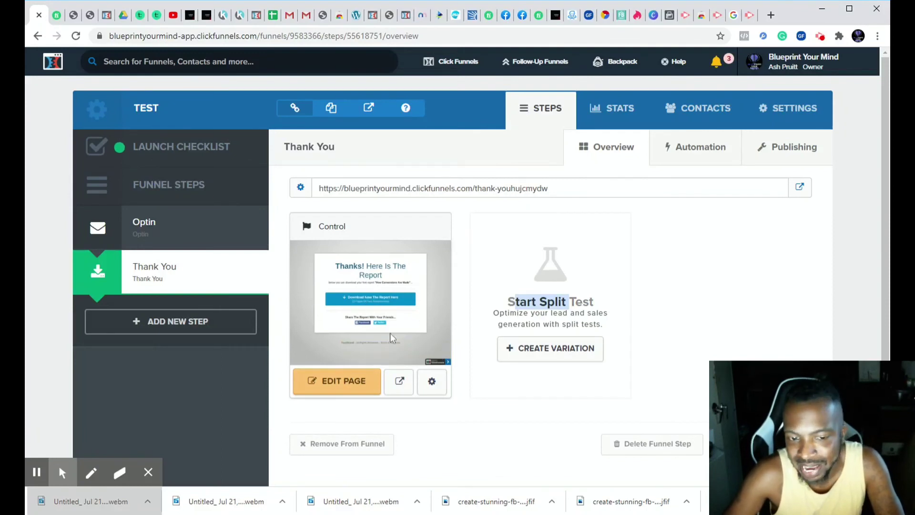
left_click(508, 352)
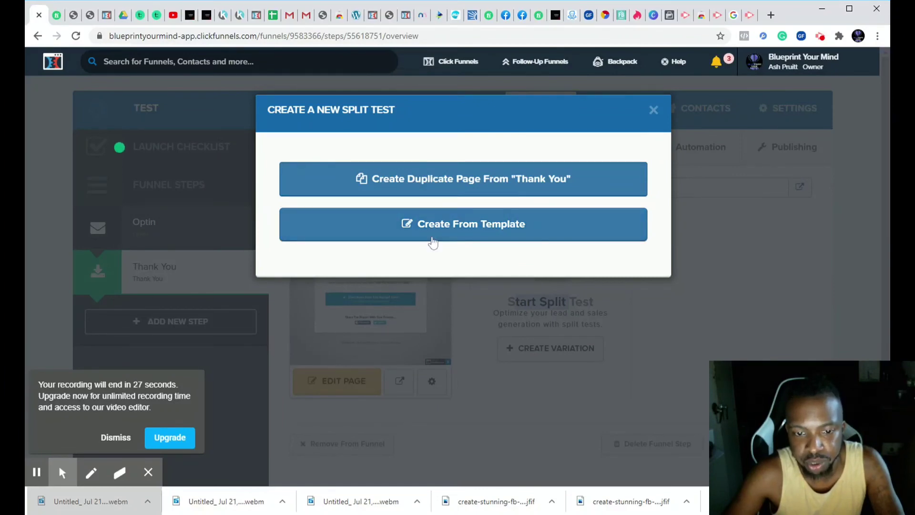
left_click(654, 112)
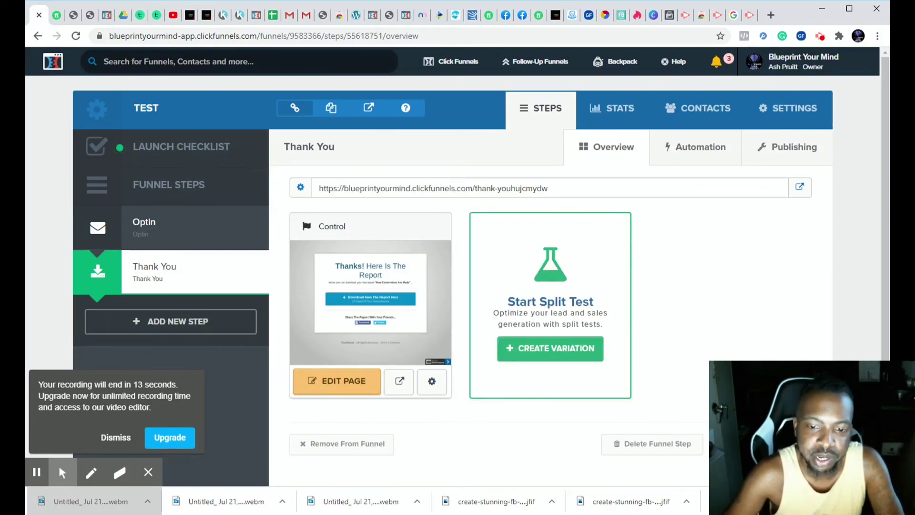
left_click_drag(507, 301, 608, 313)
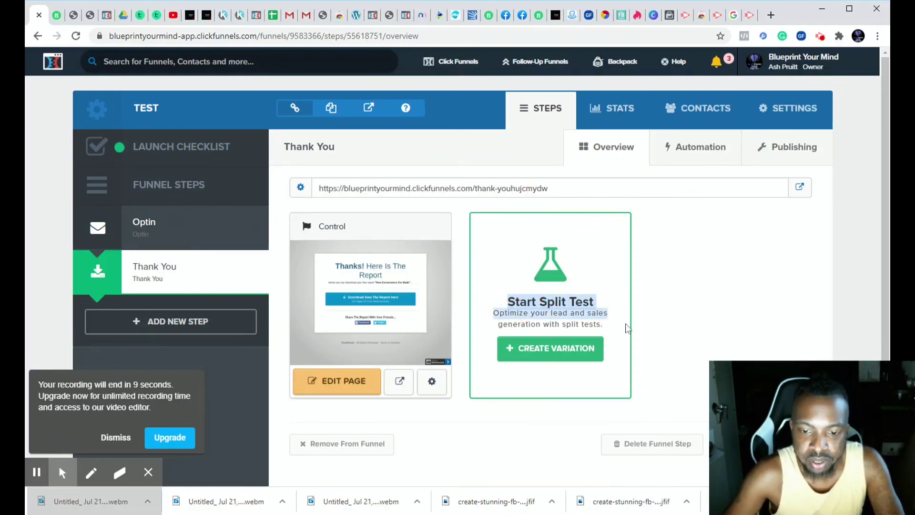
left_click(639, 316)
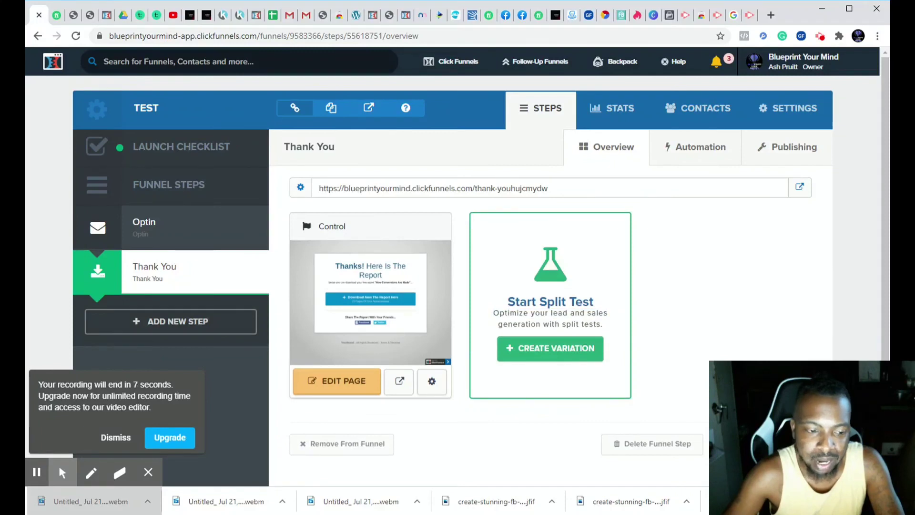